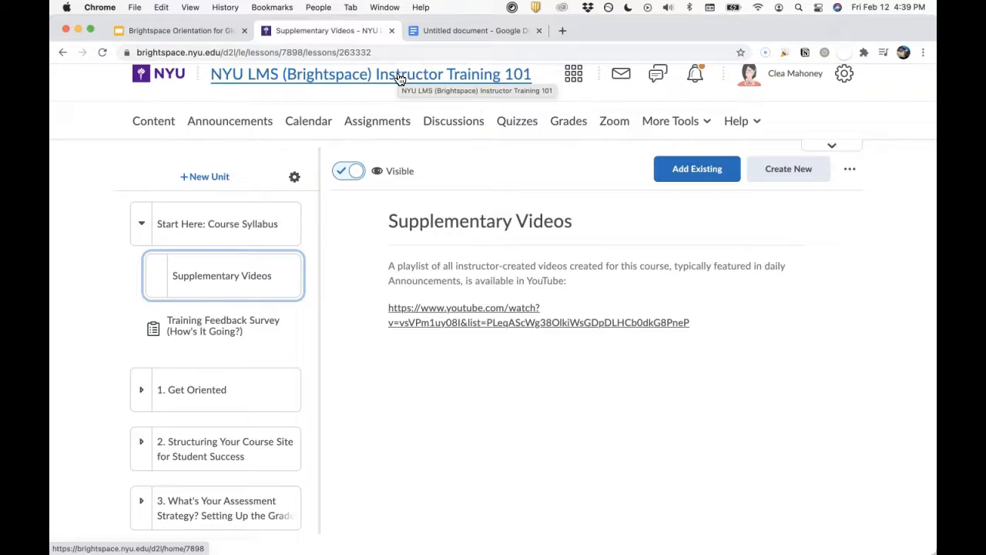
# - Examine the Supplementary Videos lesson in Brightspace and the Workshop Recordings heading in the Google Docs document
pyautogui.click(238, 275)
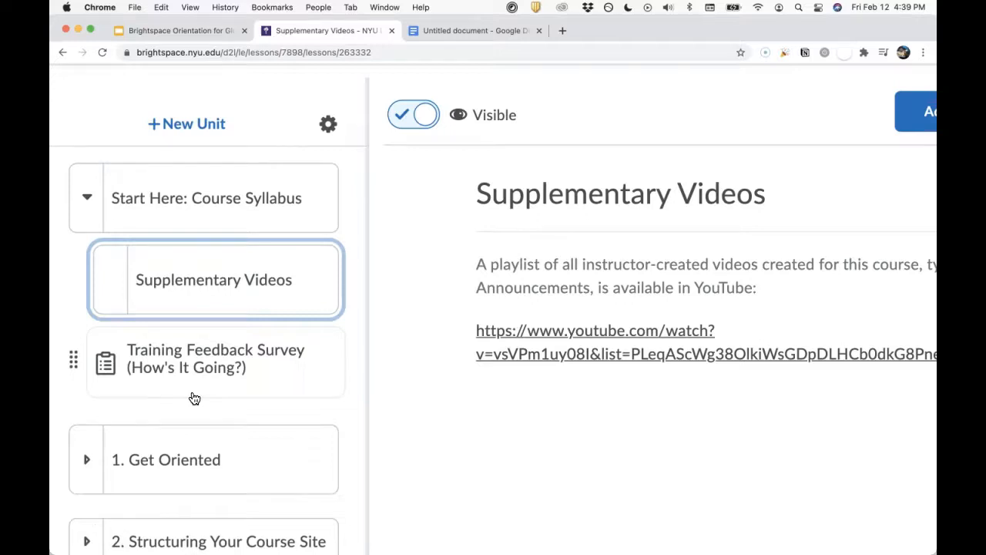
pyautogui.press('super+minus')
pyautogui.press('super+minus')
pyautogui.press('super+minus')
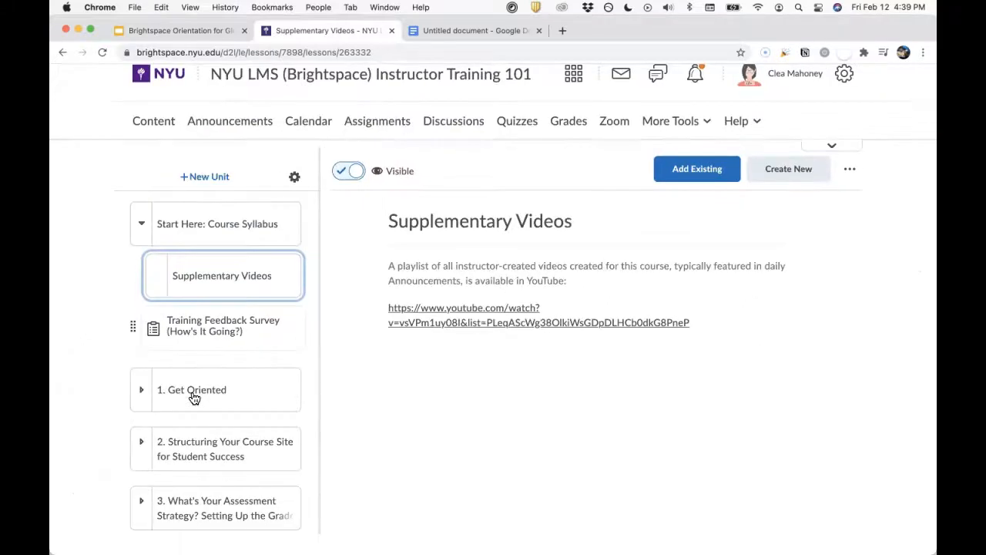
pyautogui.click(432, 29)
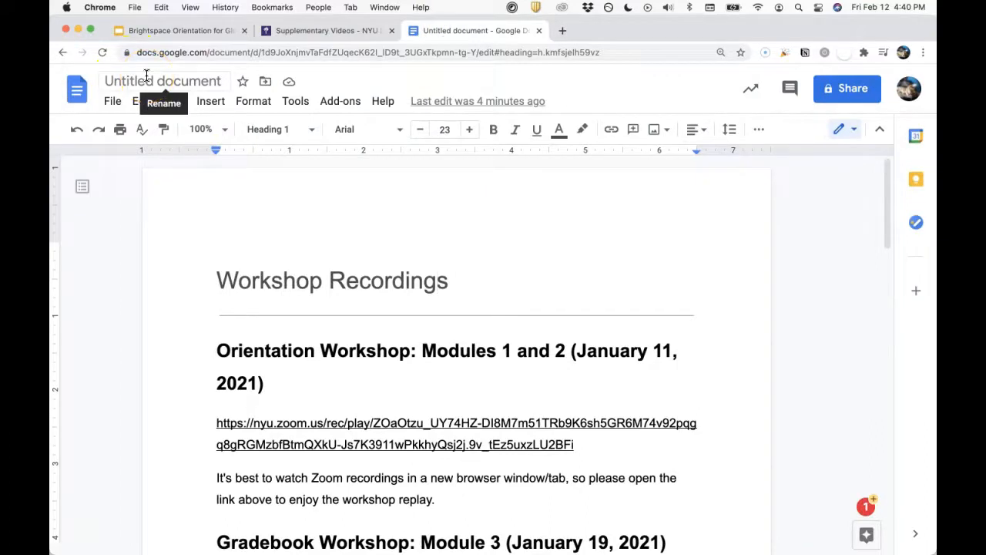
pyautogui.moveTo(216, 282); pyautogui.dragTo(398, 301)
pyautogui.click(393, 281)
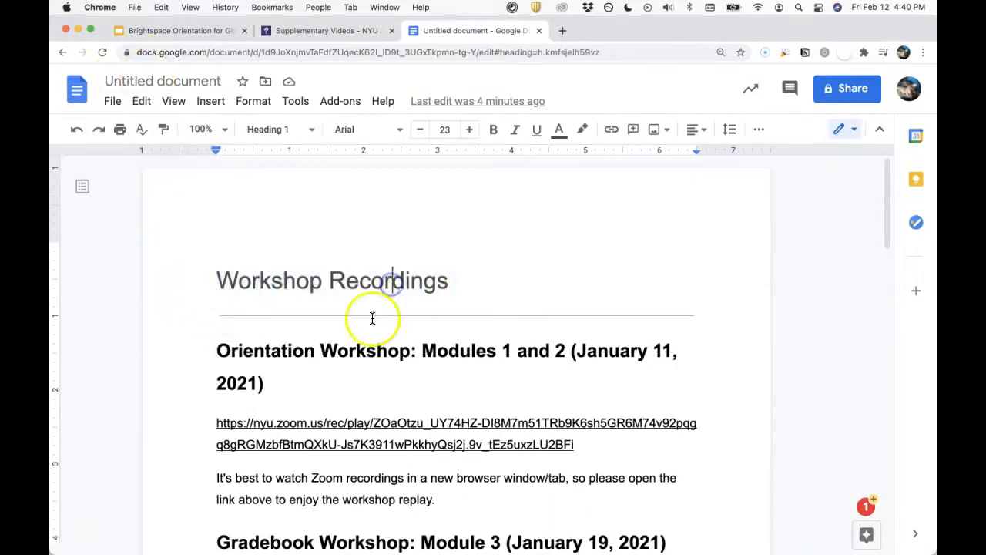
# - Switch back to Brightspace and open the How Do I Get Started? topic in the 1. Get Oriented unit
pyautogui.click(346, 29)
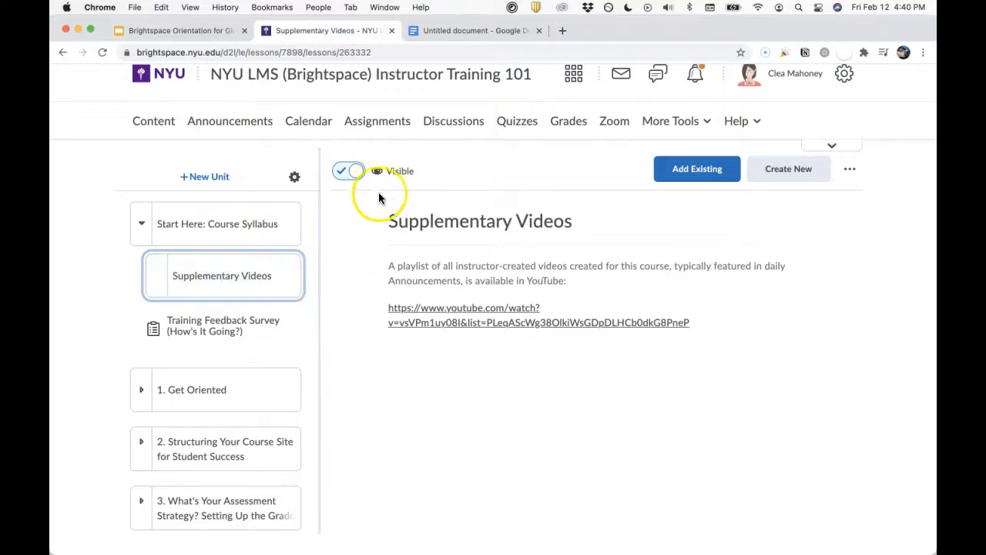
pyautogui.click(199, 400)
pyautogui.click(187, 445)
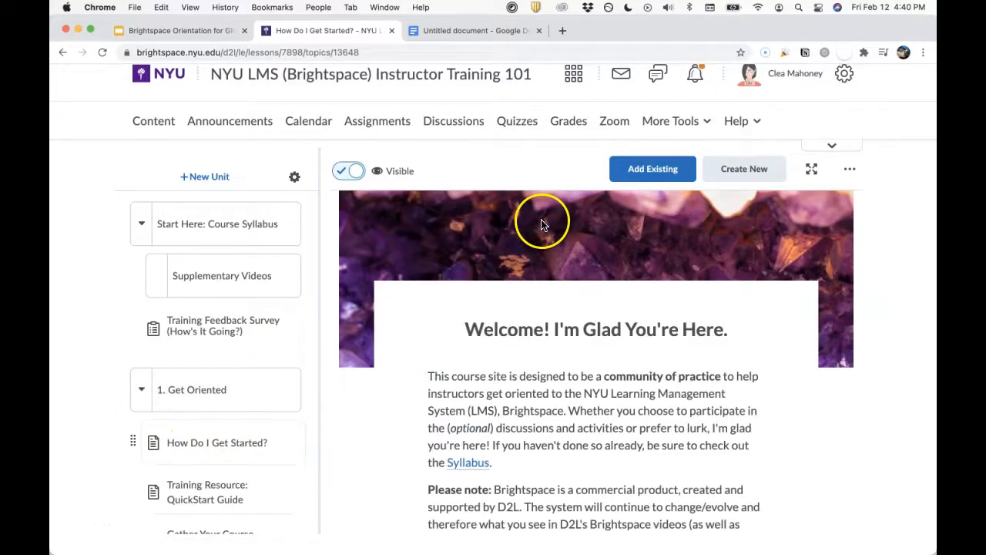
# - Copy the Supplementary Videos lesson's heading, description and YouTube playlist link into the Google Docs document, just before Meet Your Instructor
pyautogui.click(250, 276)
pyautogui.moveTo(693, 322); pyautogui.dragTo(386, 220)
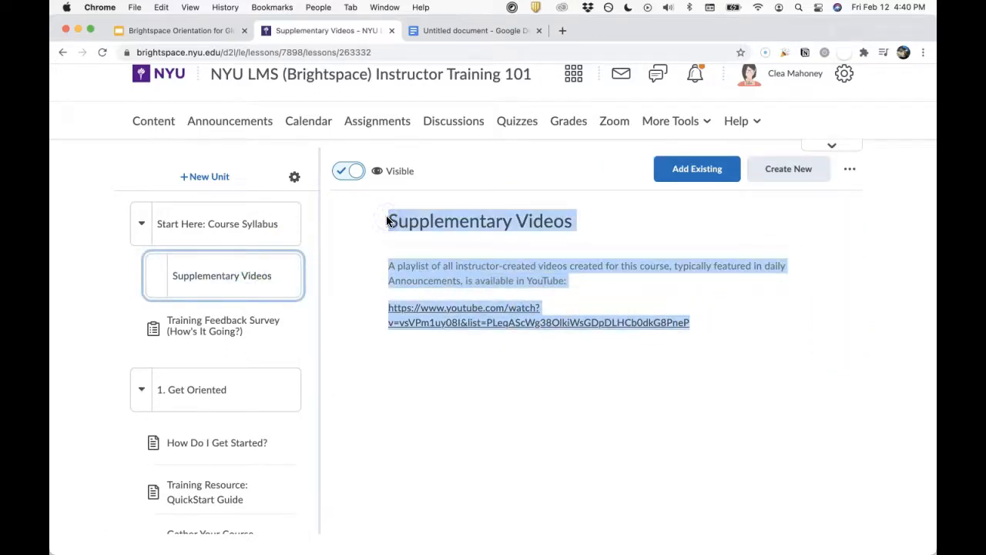
pyautogui.click(441, 29)
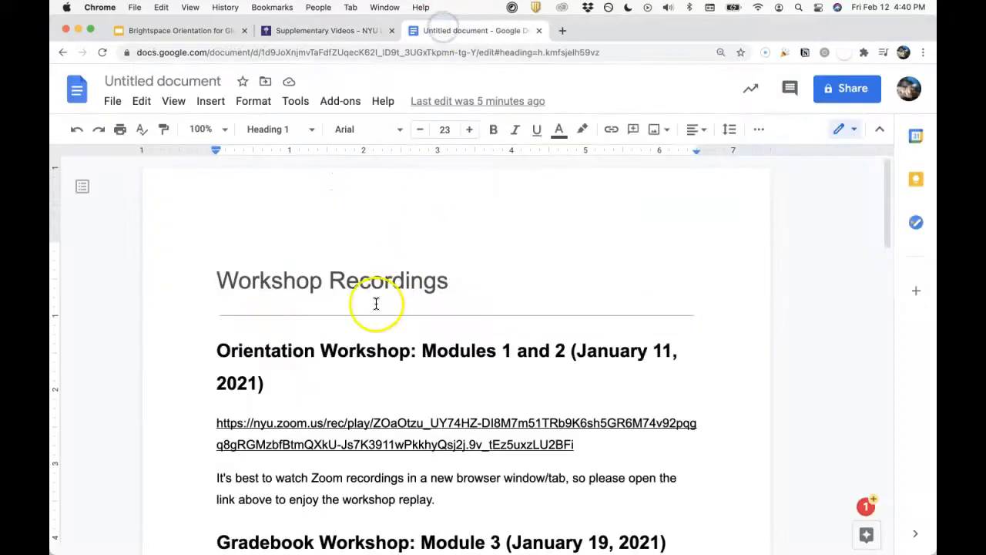
pyautogui.scroll(-3, 375, 303)
pyautogui.click(455, 187)
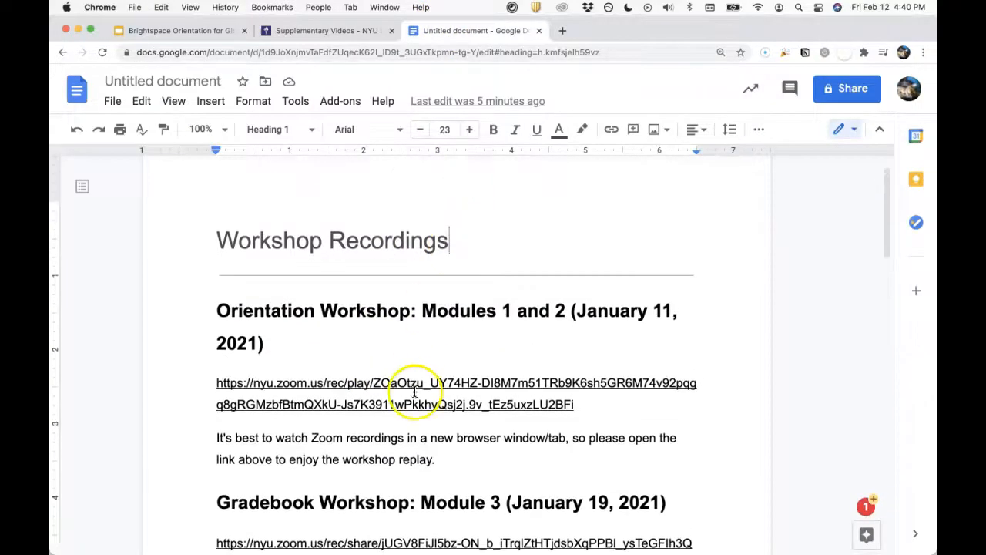
pyautogui.scroll(-8, 413, 377)
pyautogui.scroll(-9, 414, 391)
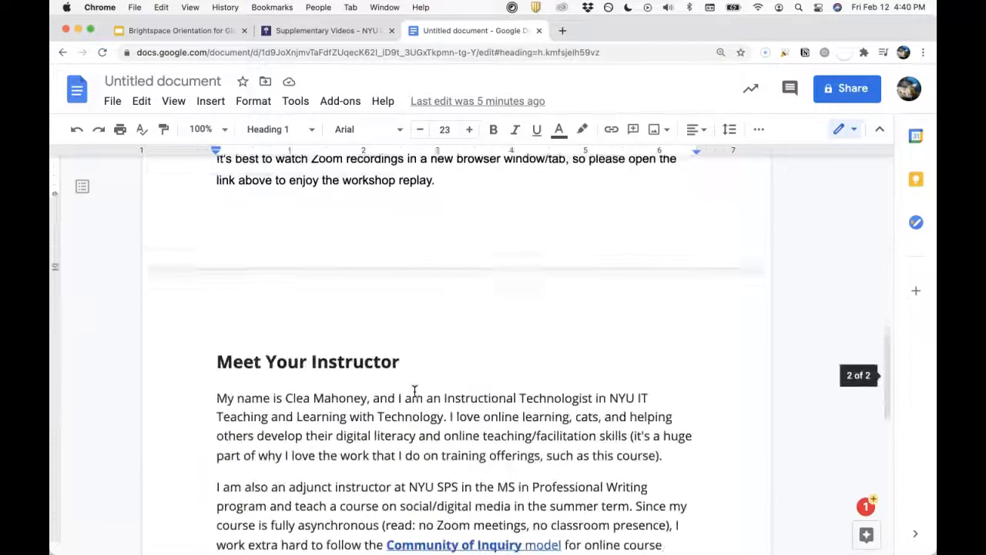
pyautogui.click(477, 289)
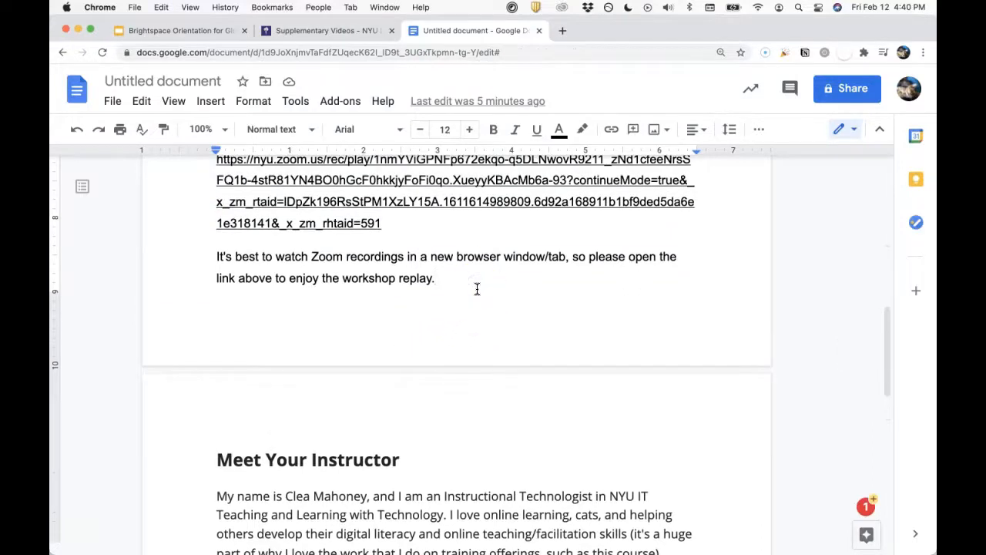
pyautogui.press('Return')
pyautogui.write('Supplementary Videos A playlist of all instructor-created videos created for this course, typically featured in daily Announcements, is available in YouTube: https://www.youtube.com/watch?v=vsVPm1uy08I&list=PLeqAScWg38OlkiWsGDpDLHCb0dkG8PneP')
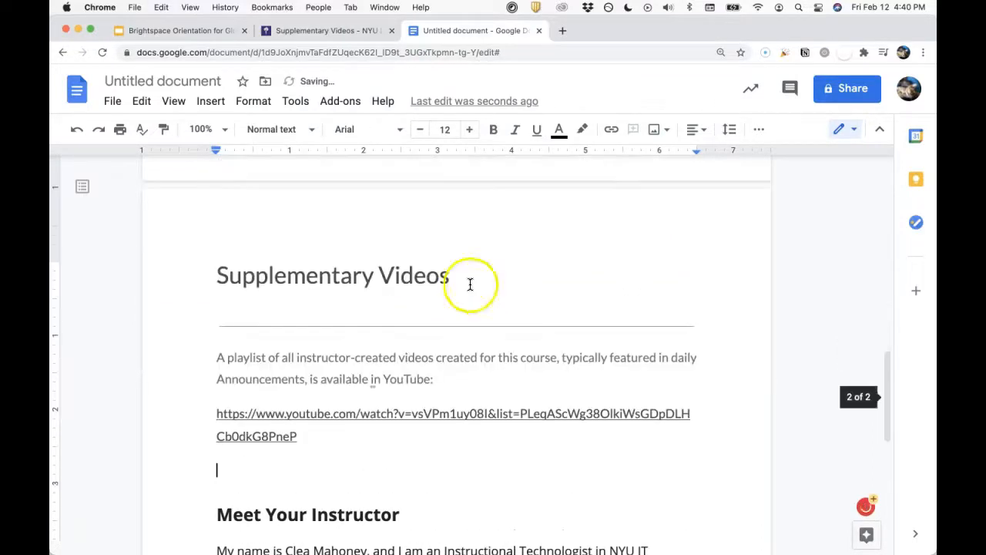
pyautogui.scroll(-3, 211, 508)
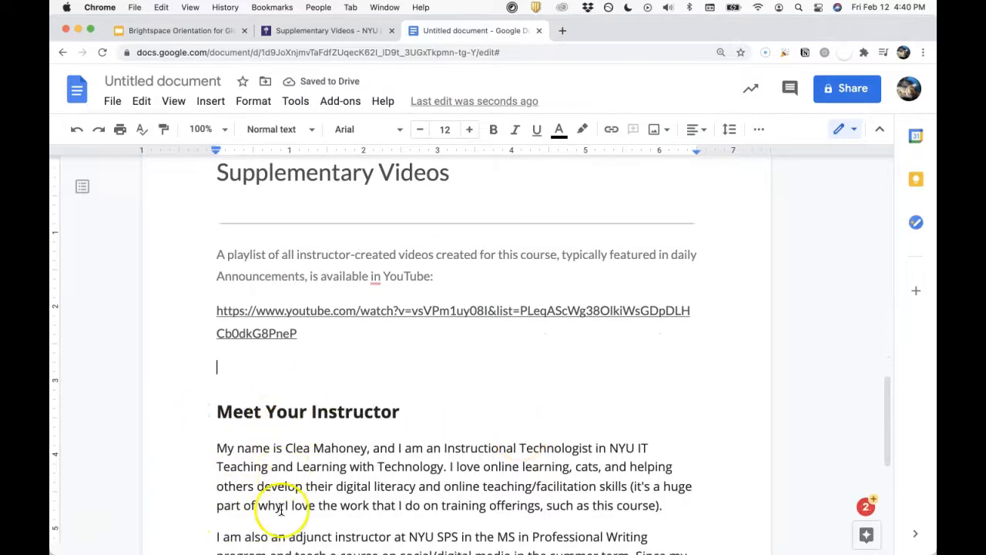
# - Switch to Brightspace, open the Start Here: Course Syllabus unit for editing, select its title and save the unit
pyautogui.click(316, 32)
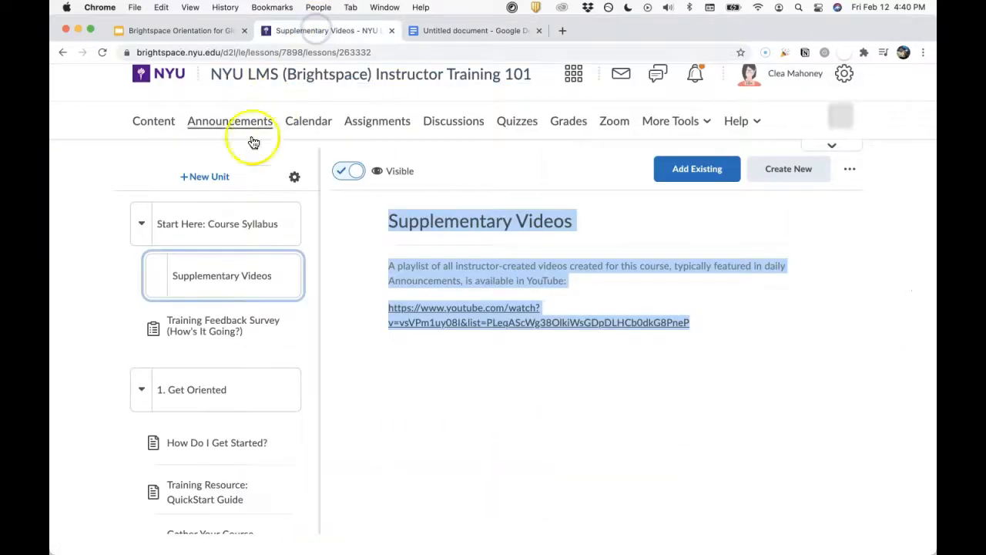
pyautogui.click(210, 235)
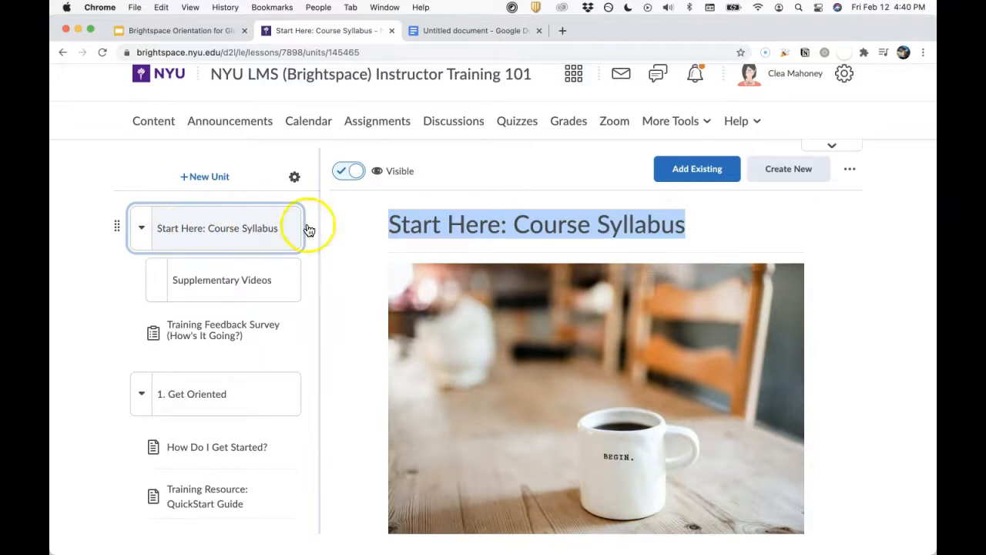
pyautogui.click(851, 171)
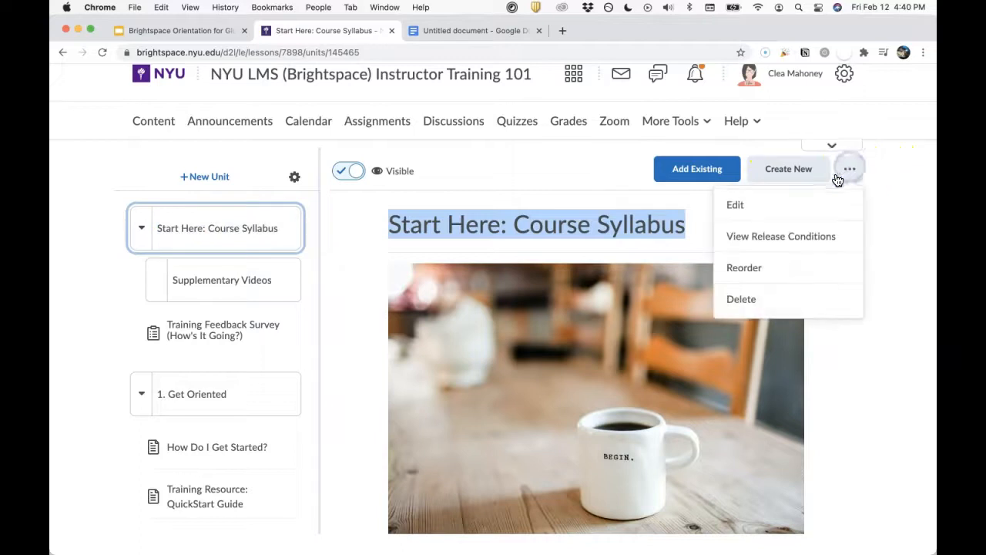
pyautogui.click(744, 207)
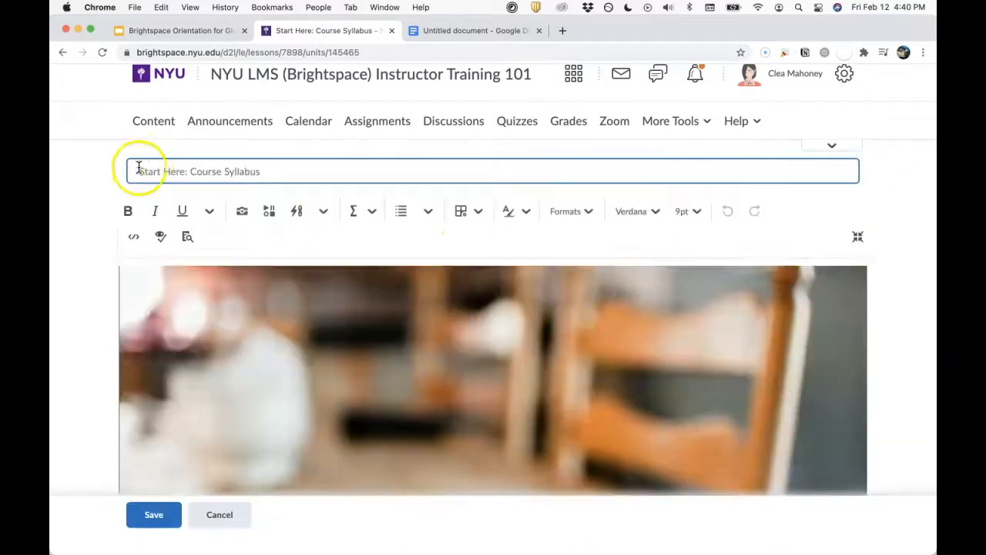
pyautogui.tripleClick(273, 178)
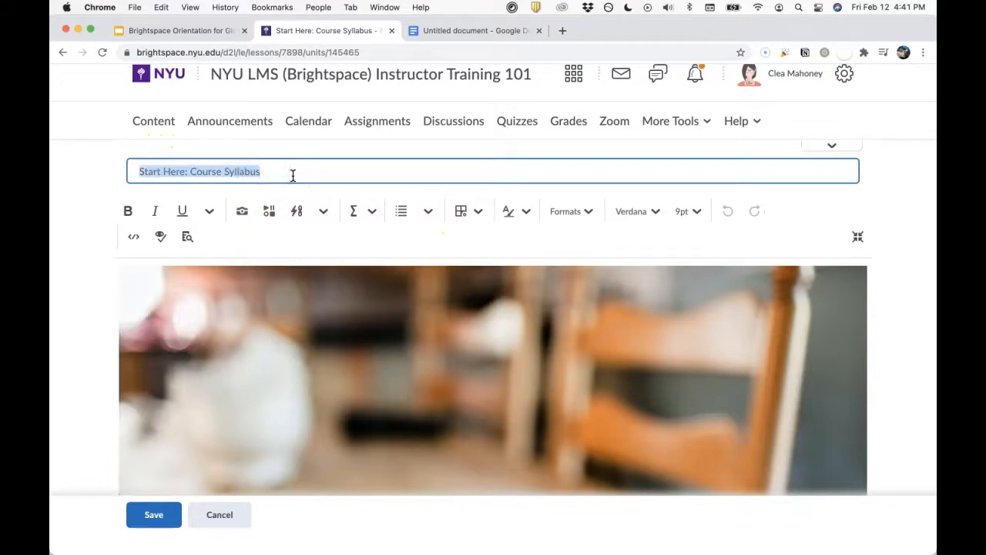
pyautogui.click(148, 514)
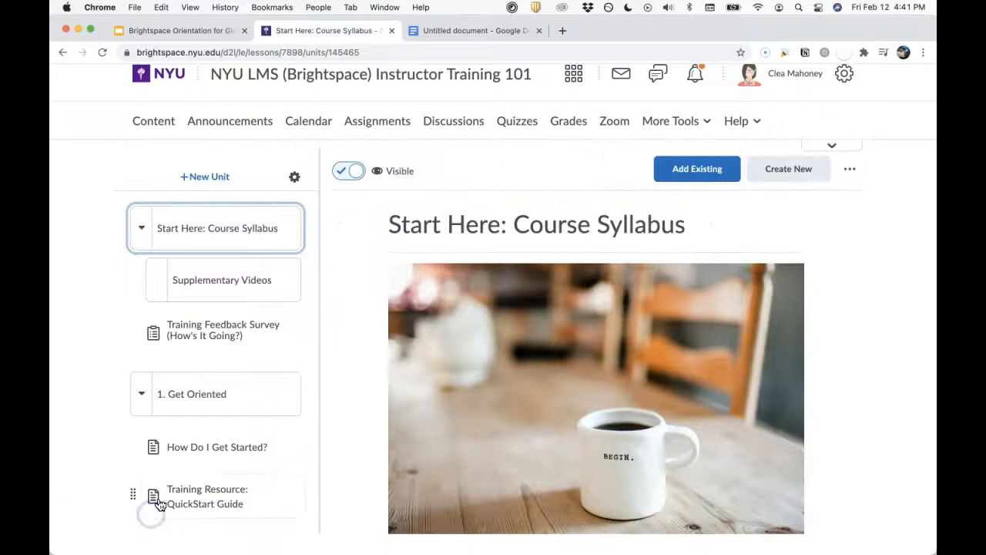
# - Delete the Supplementary Videos lesson from the Start Here: Course Syllabus unit
pyautogui.click(238, 281)
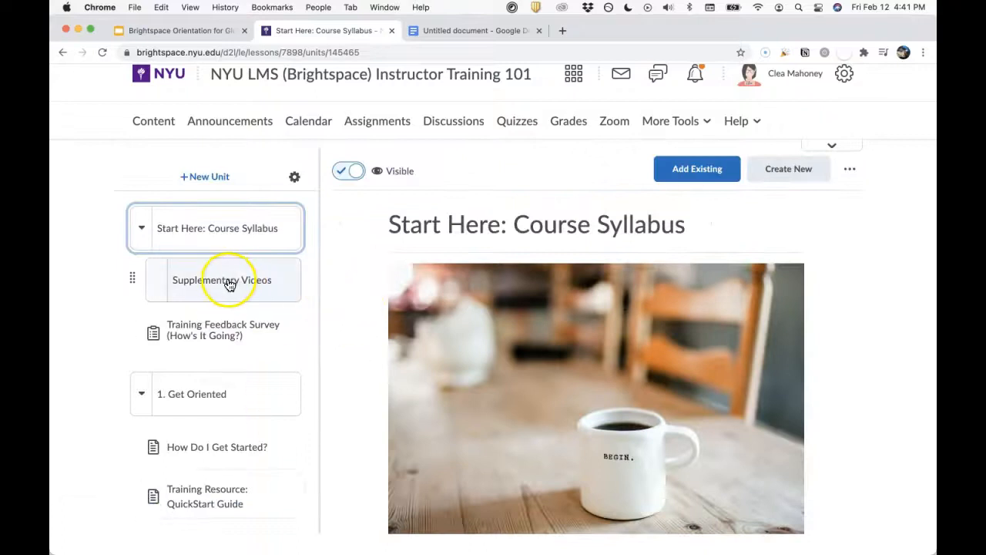
pyautogui.click(852, 172)
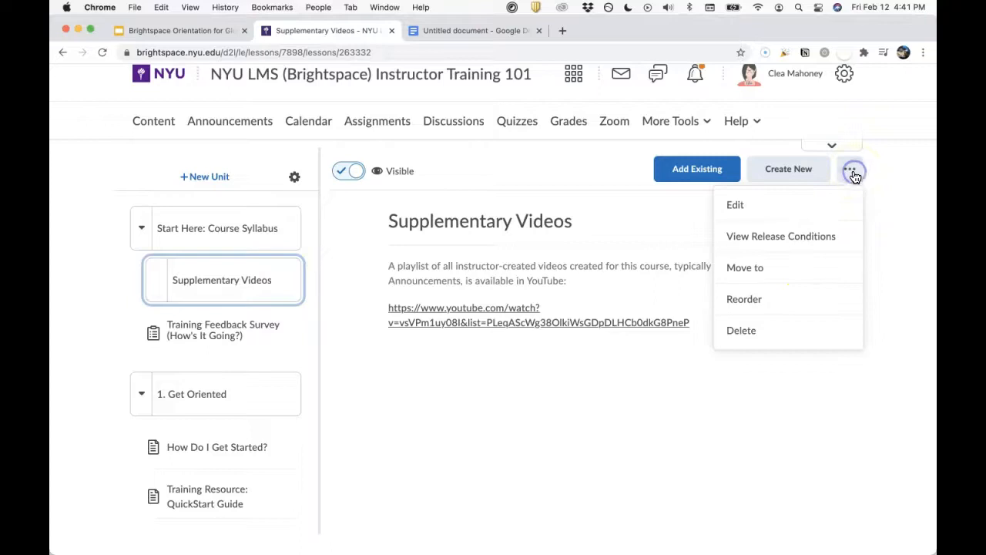
pyautogui.click(738, 333)
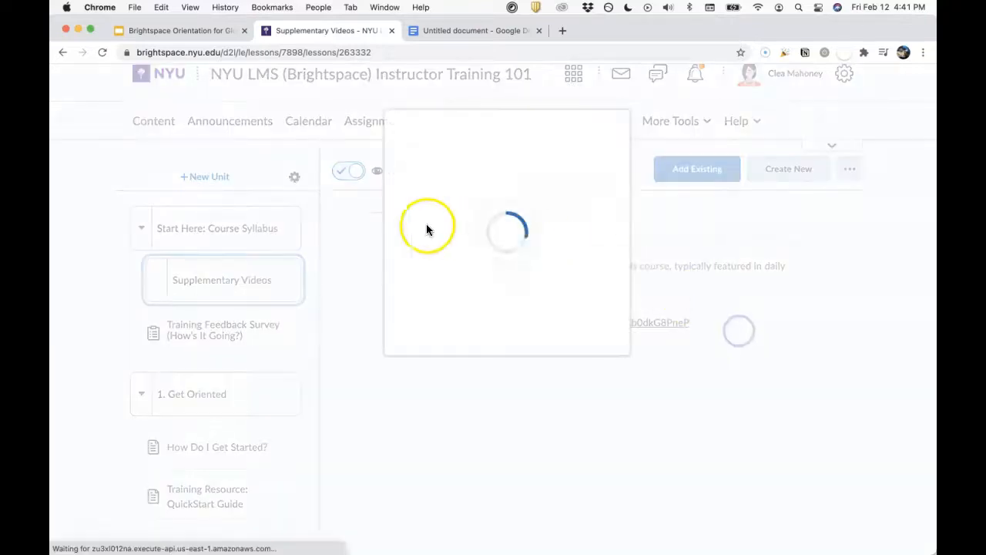
pyautogui.click(347, 225)
pyautogui.click(381, 331)
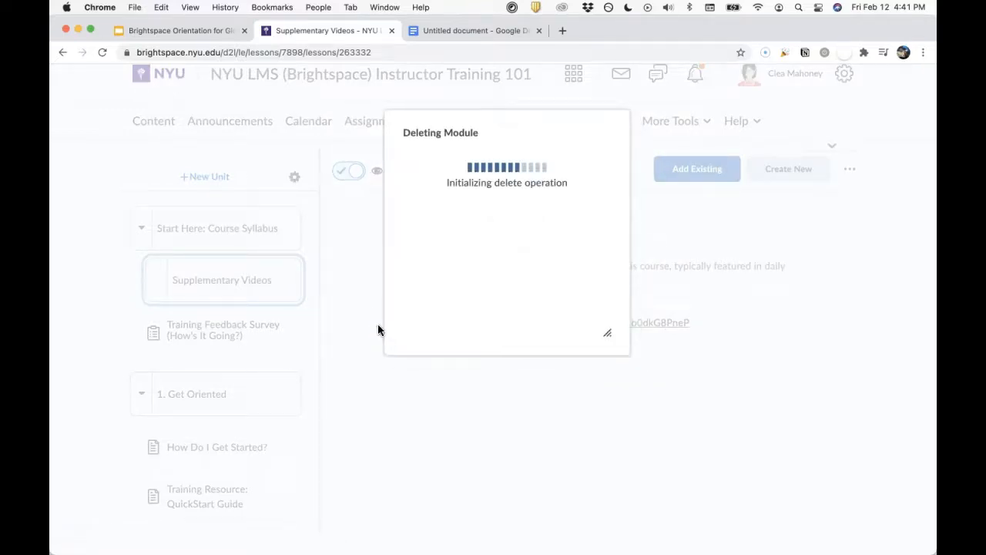
# - Create an HTML document in the Start Here: Course Syllabus unit, titled "Workshop Recordings and Supplementary Videos"
pyautogui.click(208, 225)
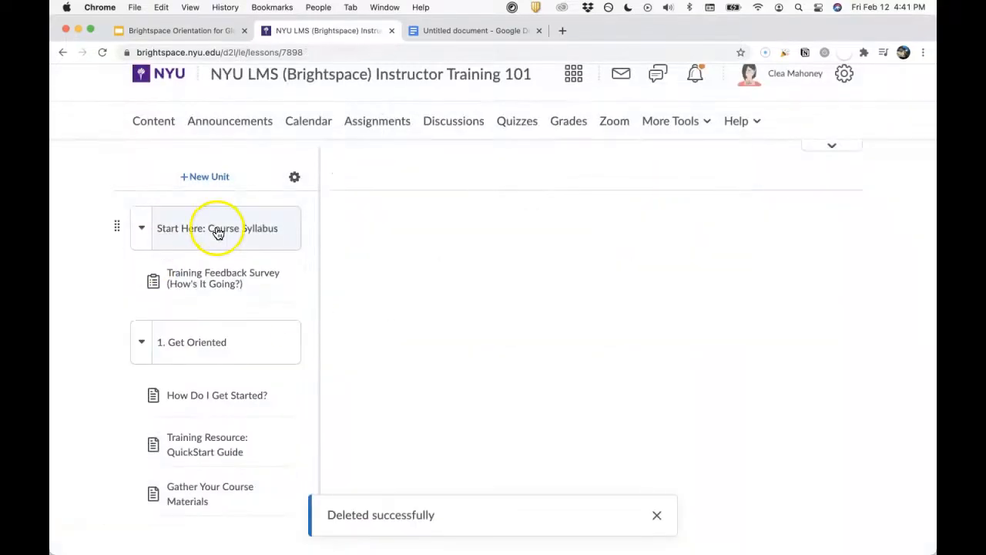
pyautogui.click(218, 230)
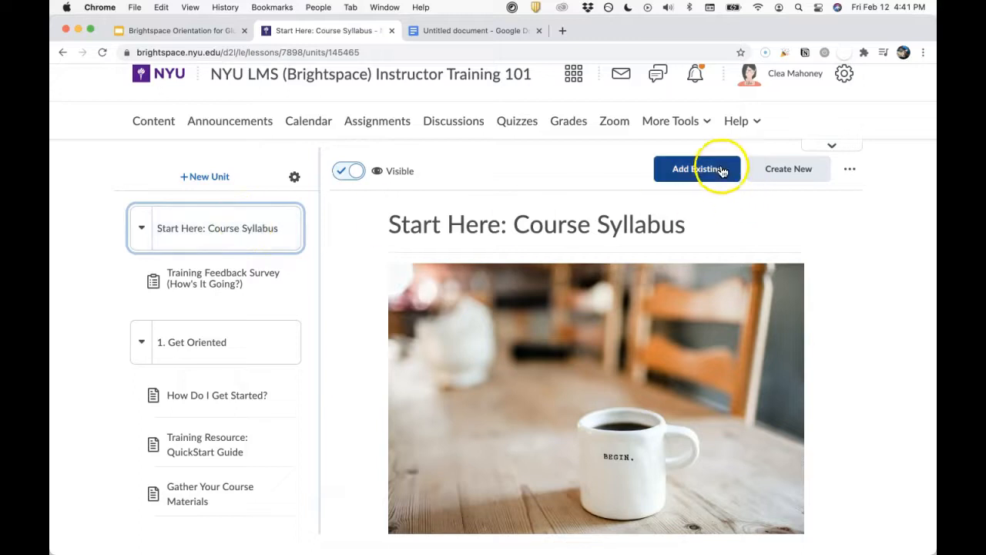
pyautogui.click(779, 171)
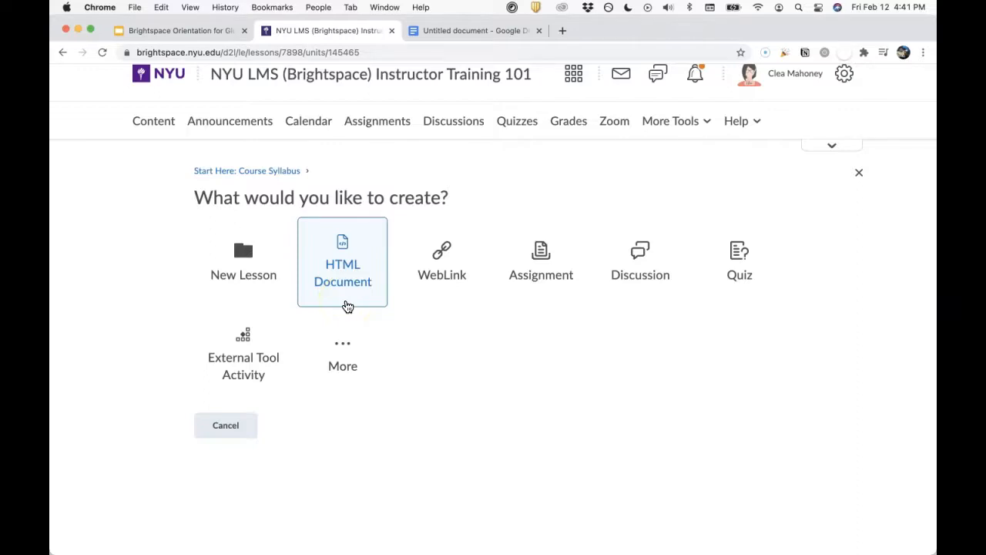
pyautogui.click(346, 280)
pyautogui.click(163, 174)
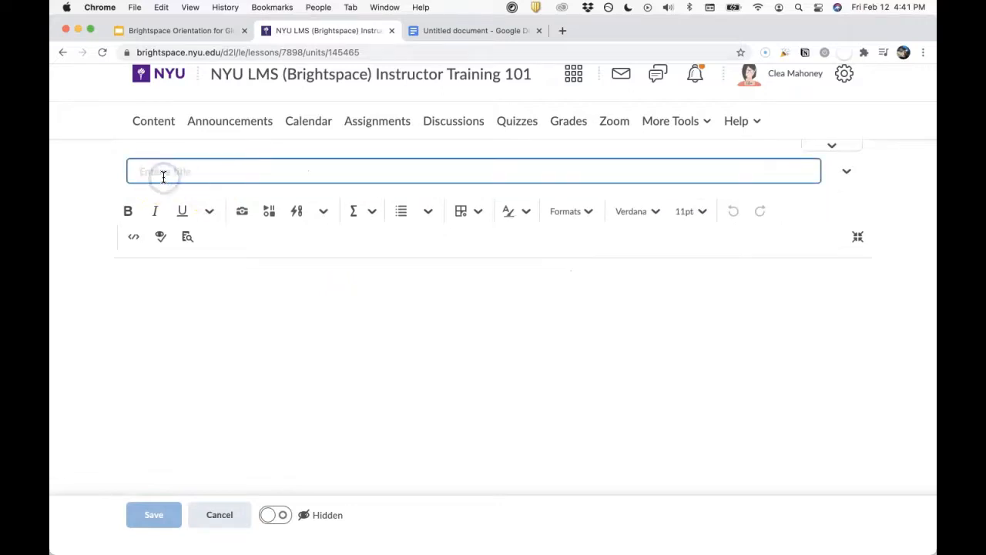
pyautogui.write('Workshop Recordings and Supplementary Videos')
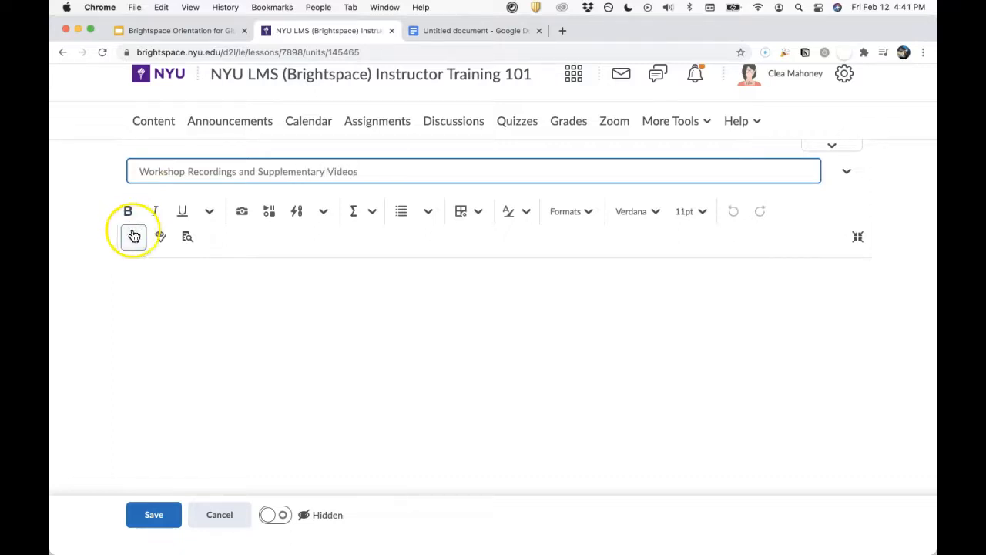
pyautogui.click(189, 322)
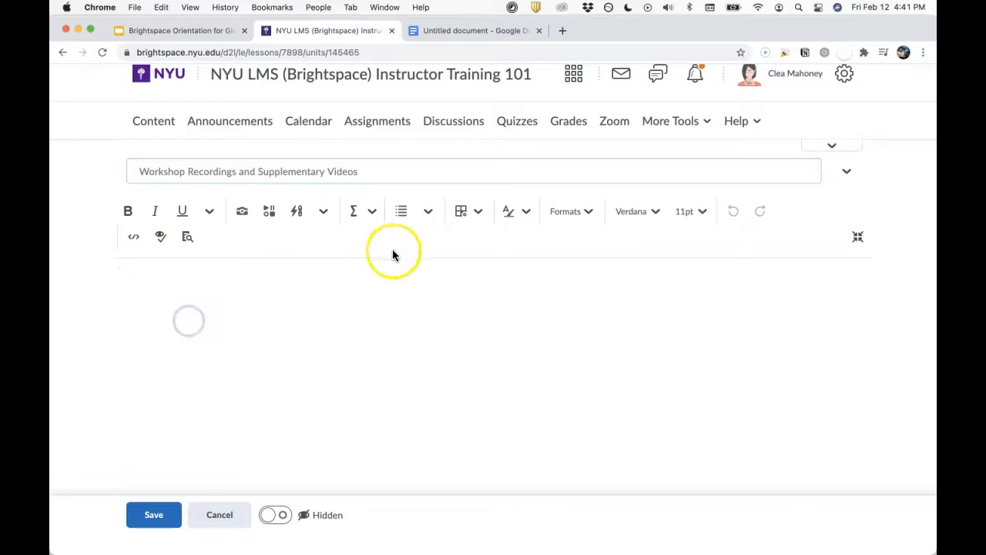
# - Load the course file Add Your Syllabus.html as the template for the Workshop Recordings and Supplementary Videos page
pyautogui.click(847, 176)
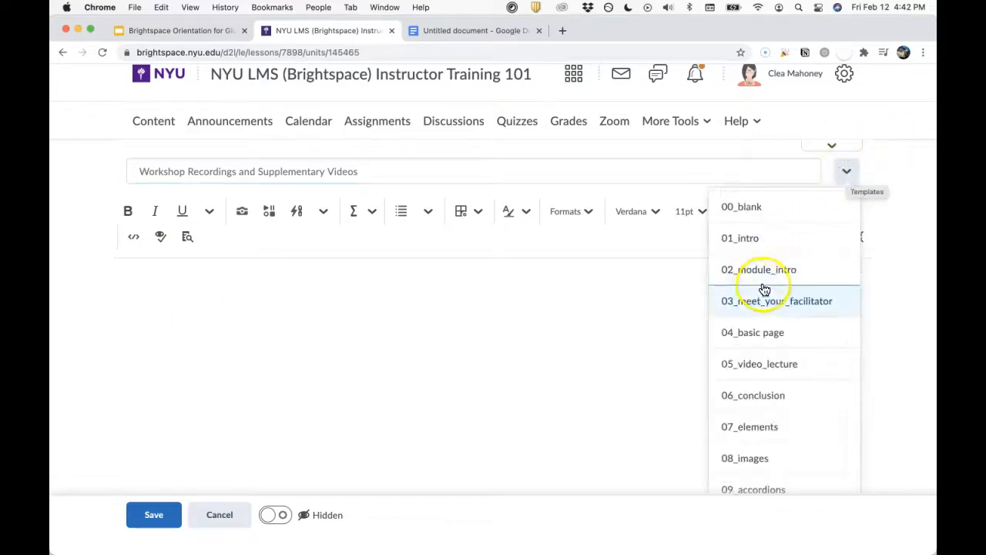
pyautogui.scroll(-2, 749, 344)
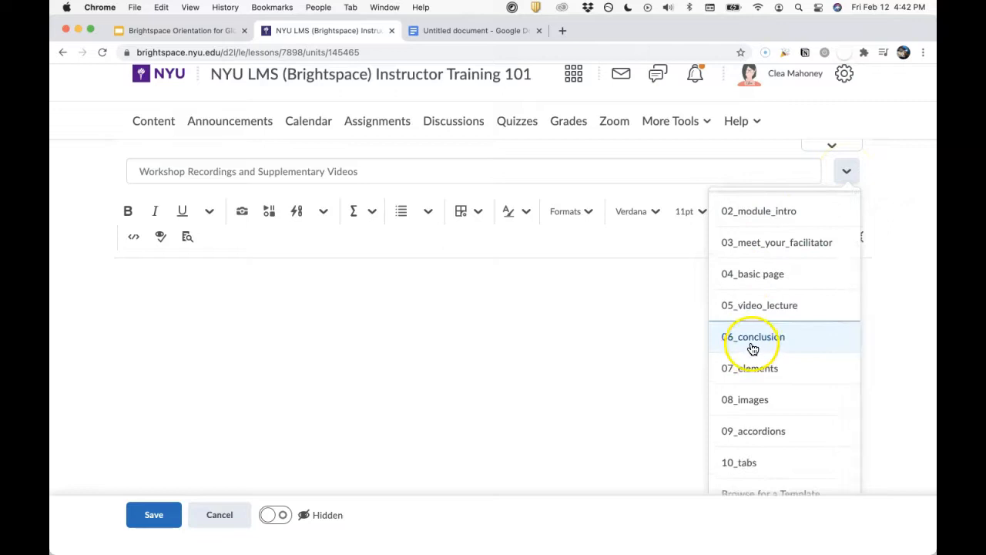
pyautogui.scroll(2, 769, 258)
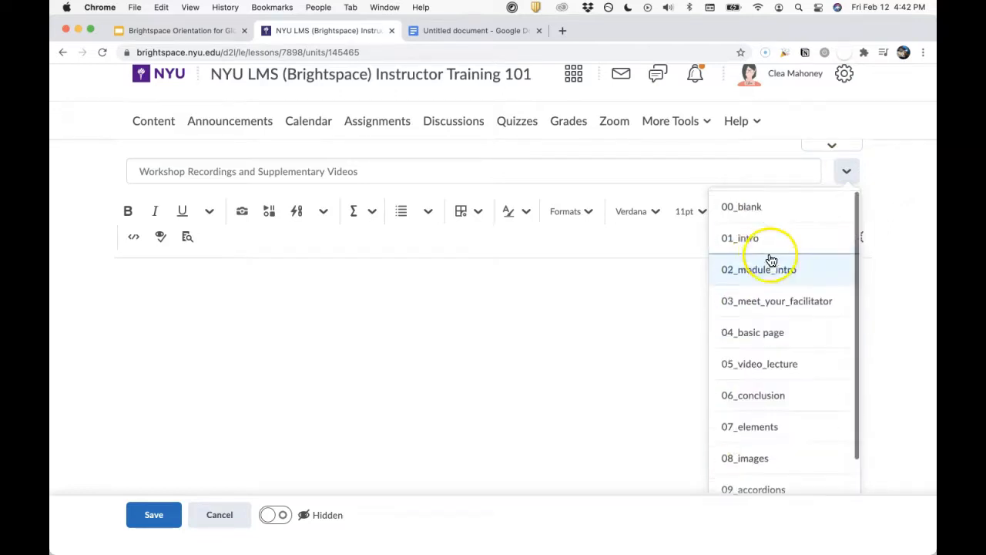
pyautogui.scroll(-2, 751, 432)
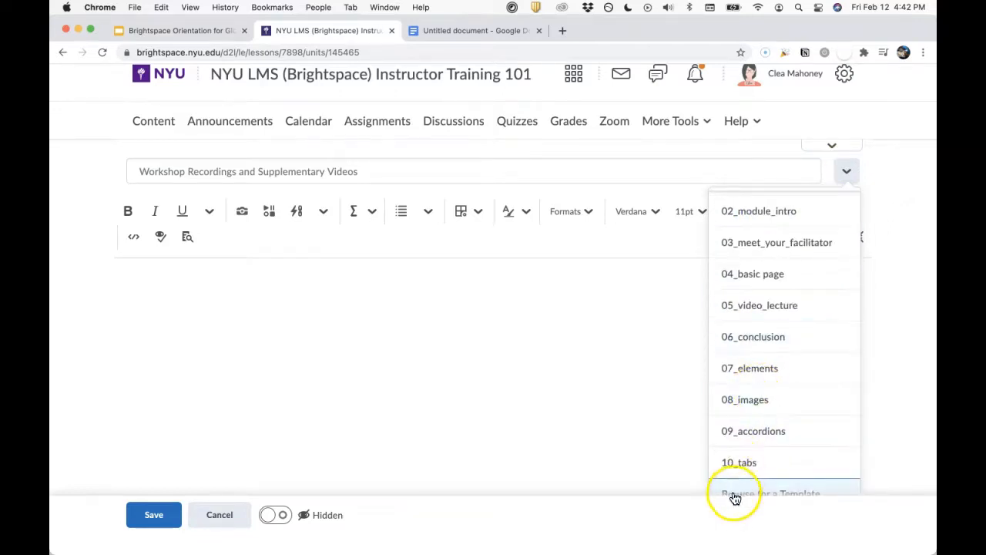
pyautogui.click(734, 493)
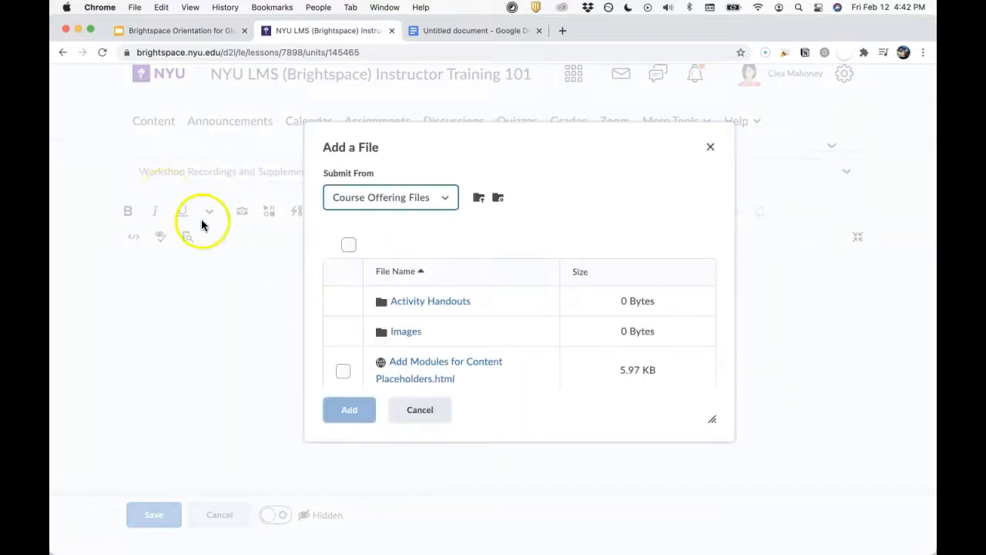
pyautogui.scroll(-5, 355, 312)
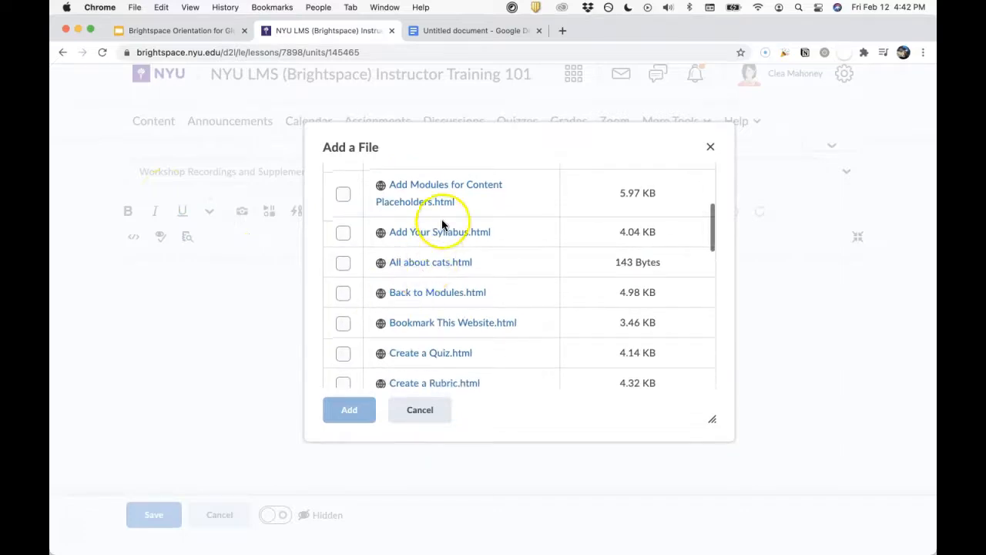
pyautogui.click(342, 233)
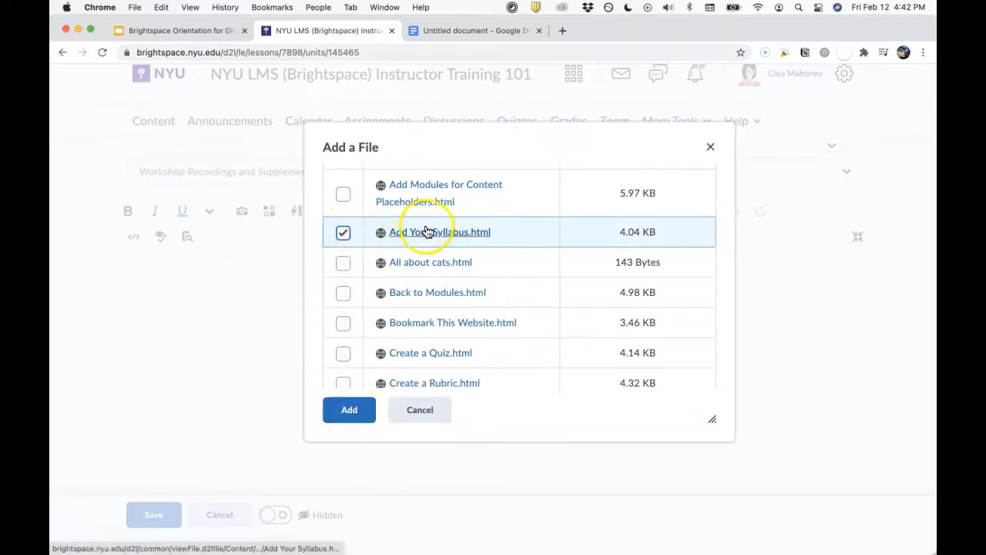
pyautogui.click(351, 410)
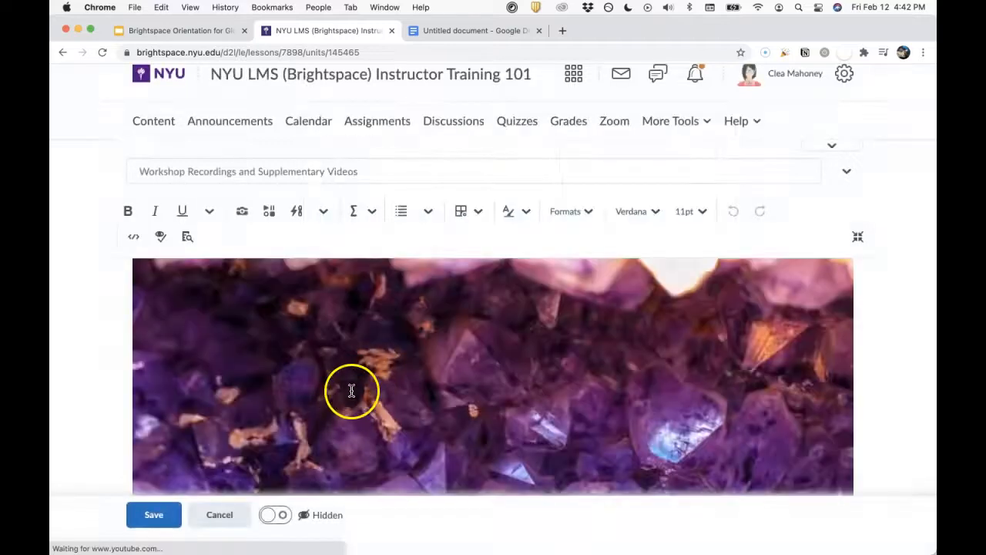
# - Replace the template's "Add Your Syllabus" heading with "Workshop Recordings" taken from the Google Docs document
pyautogui.scroll(-5, 354, 387)
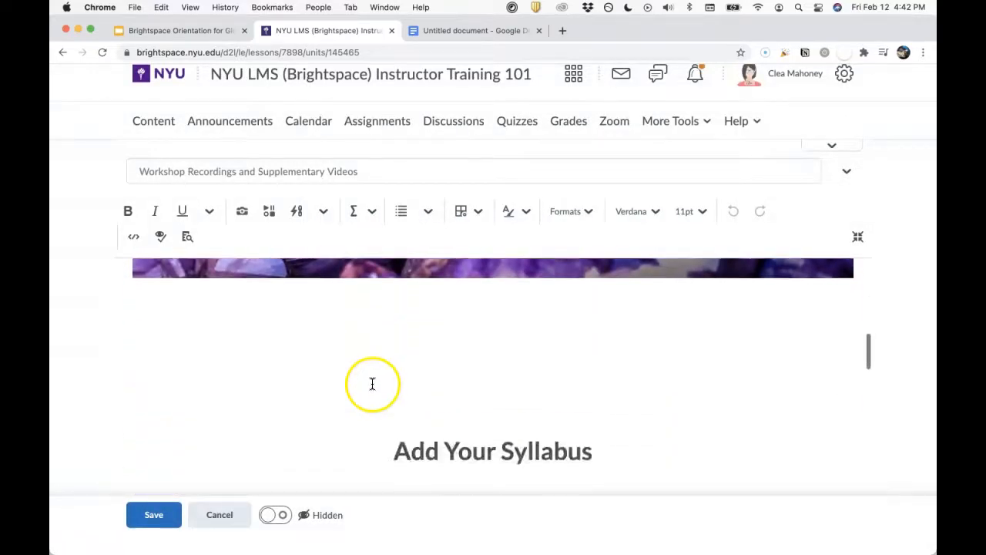
pyautogui.scroll(-2, 371, 383)
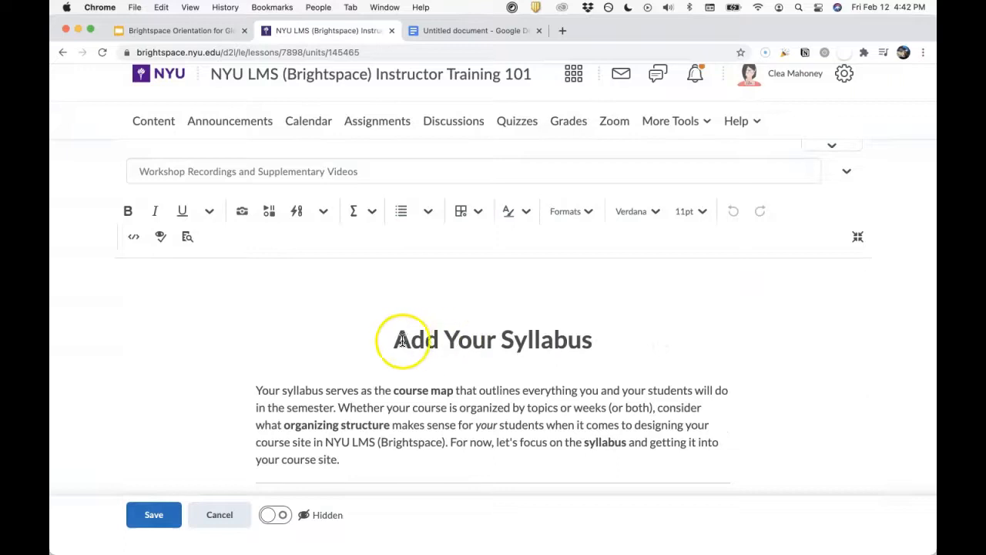
pyautogui.tripleClick(464, 341)
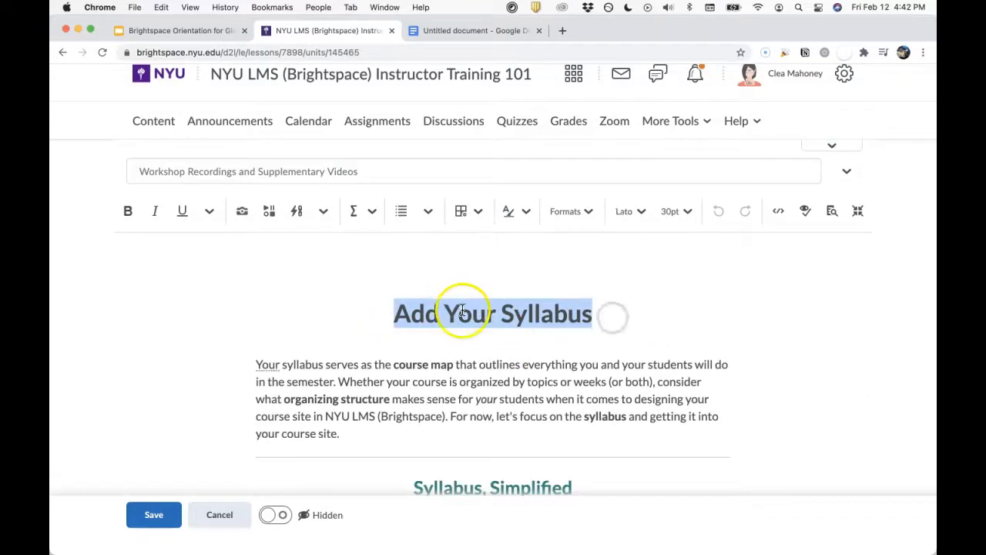
pyautogui.click(441, 32)
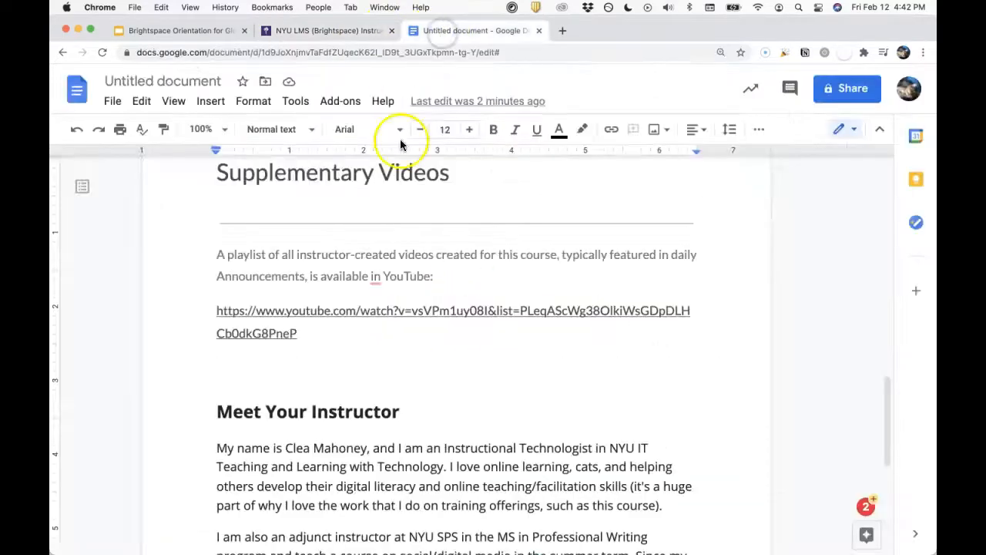
pyautogui.scroll(12, 392, 193)
pyautogui.moveTo(220, 280); pyautogui.dragTo(453, 279)
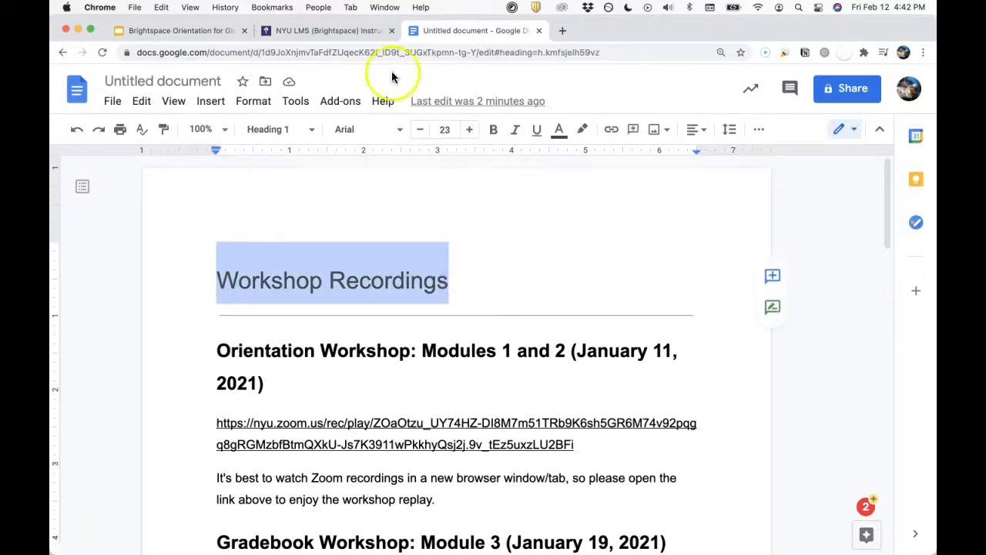
pyautogui.click(318, 29)
pyautogui.write('Workshop Recordings')
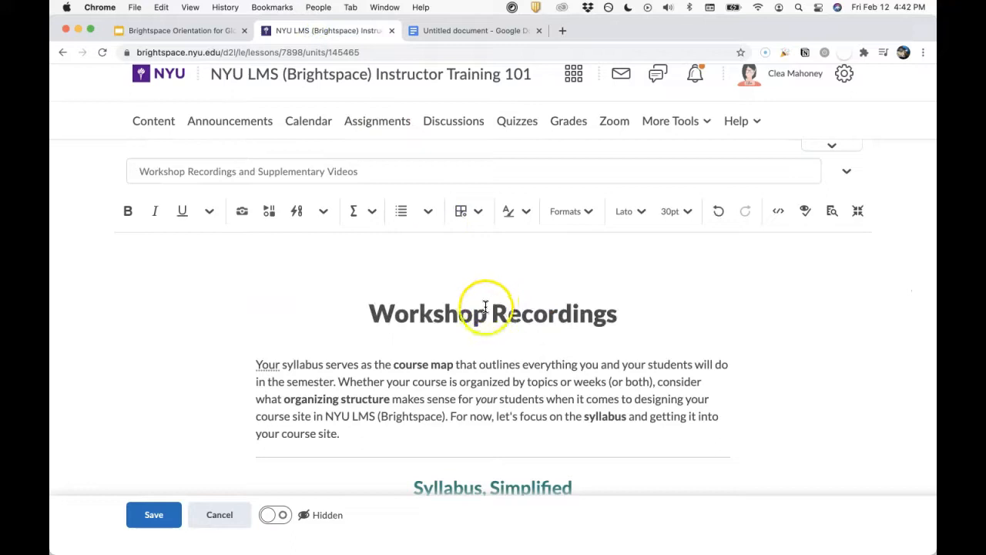
# - Replace the syllabus intro paragraph with the three workshop headings, Zoom links and viewing notes from the Google Docs document
pyautogui.moveTo(255, 367); pyautogui.dragTo(352, 431)
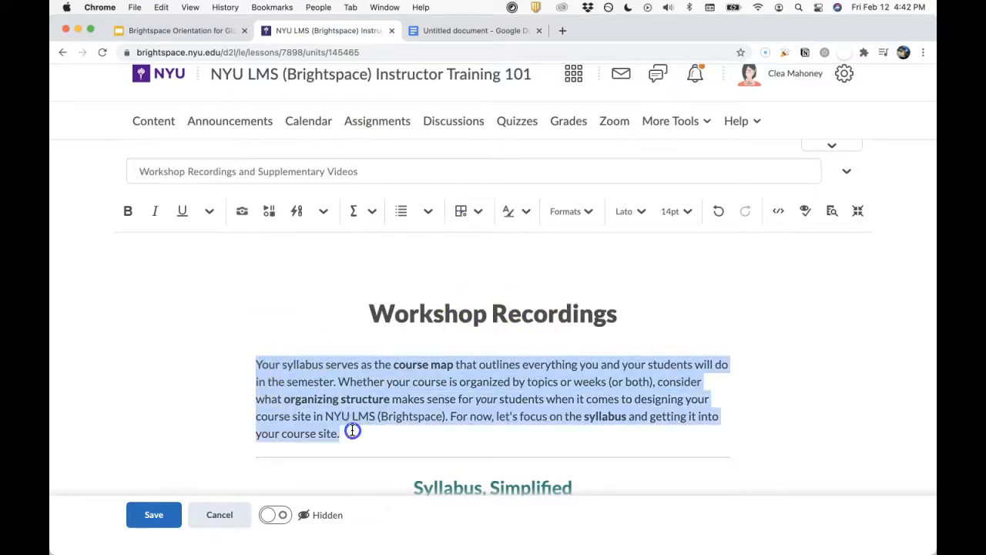
pyautogui.press('BackSpace')
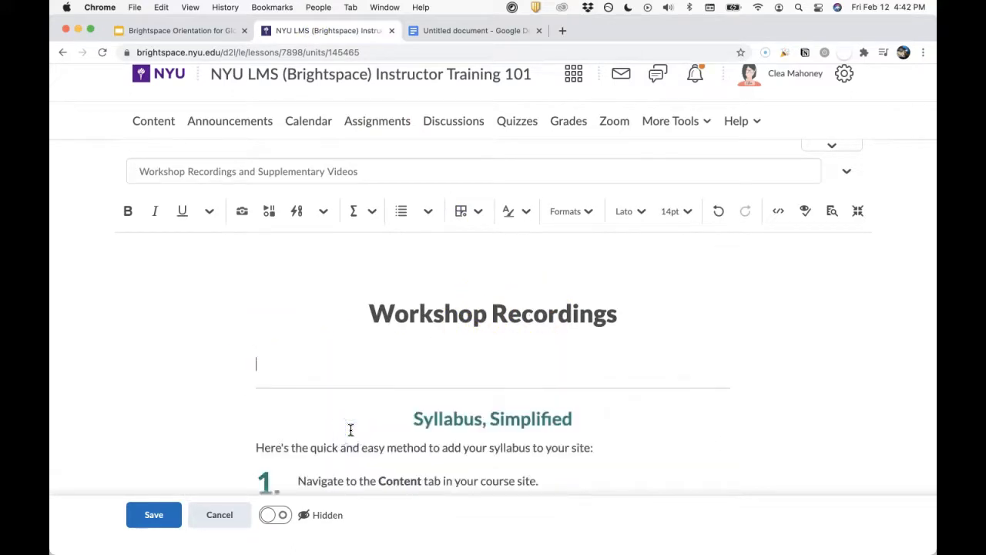
pyautogui.click(431, 31)
pyautogui.moveTo(218, 351); pyautogui.dragTo(485, 476)
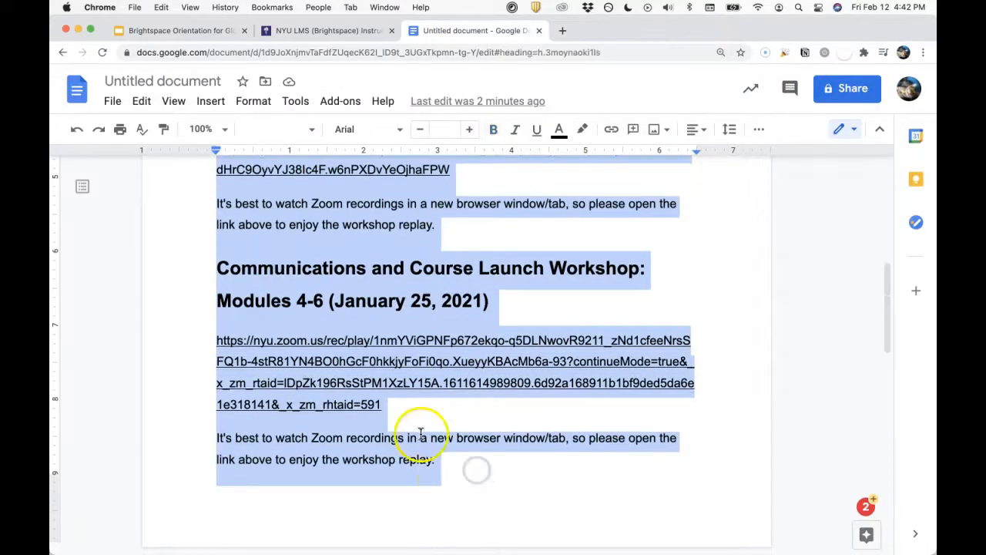
pyautogui.scroll(-5, 421, 431)
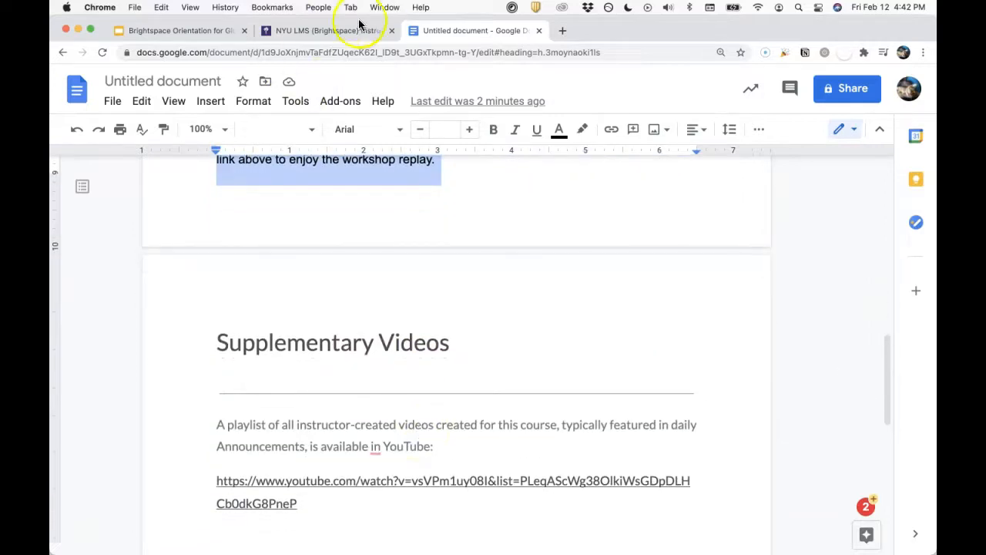
pyautogui.click(331, 31)
pyautogui.press('super+v')
pyautogui.scroll(8, 344, 322)
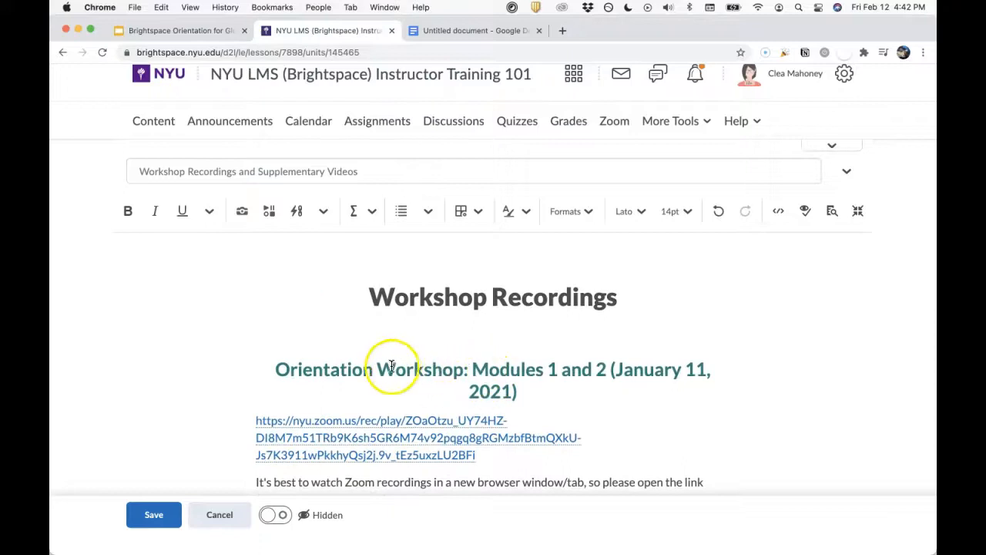
# - Left-align the Orientation Workshop, Gradebook Workshop, and Communications and Course Launch Workshop headings
pyautogui.click(274, 369)
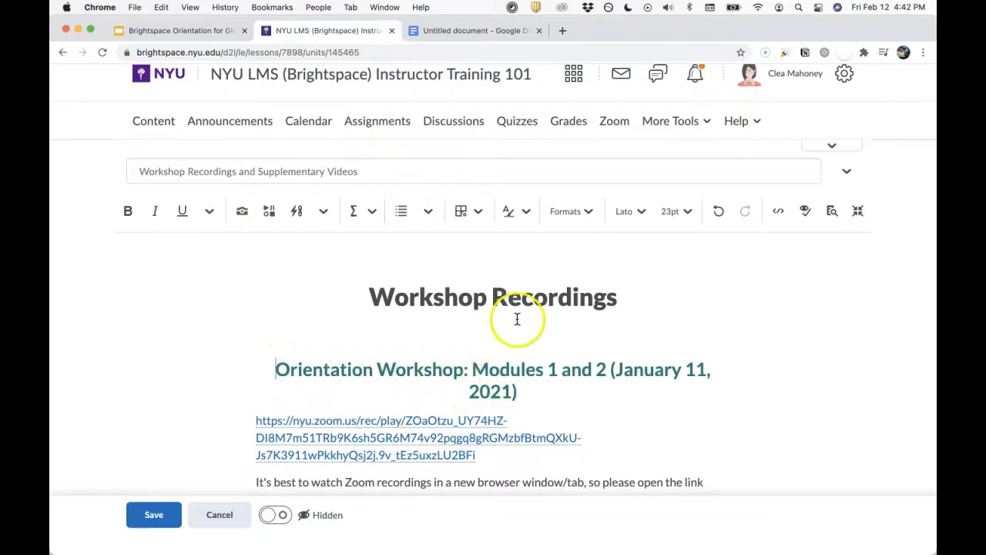
pyautogui.click(428, 214)
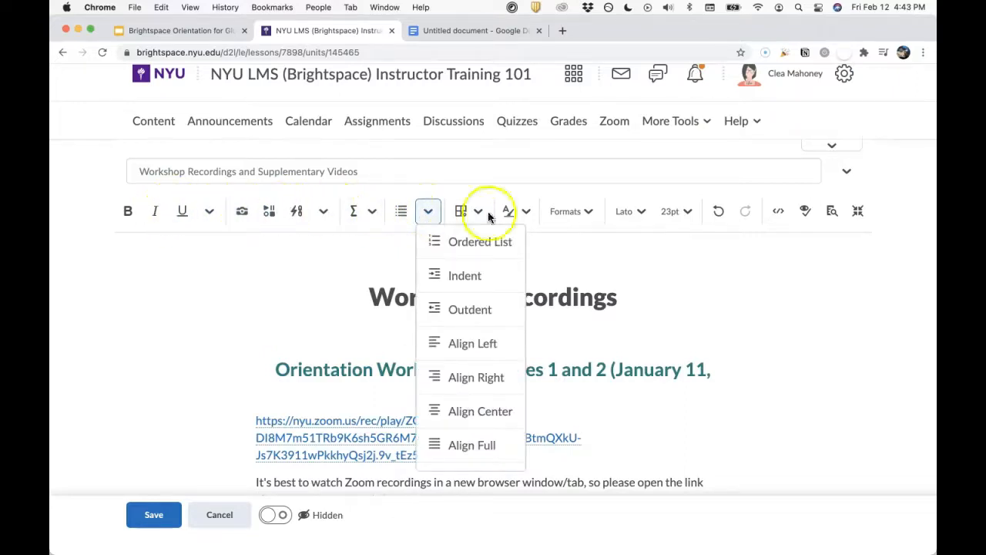
pyautogui.click(464, 344)
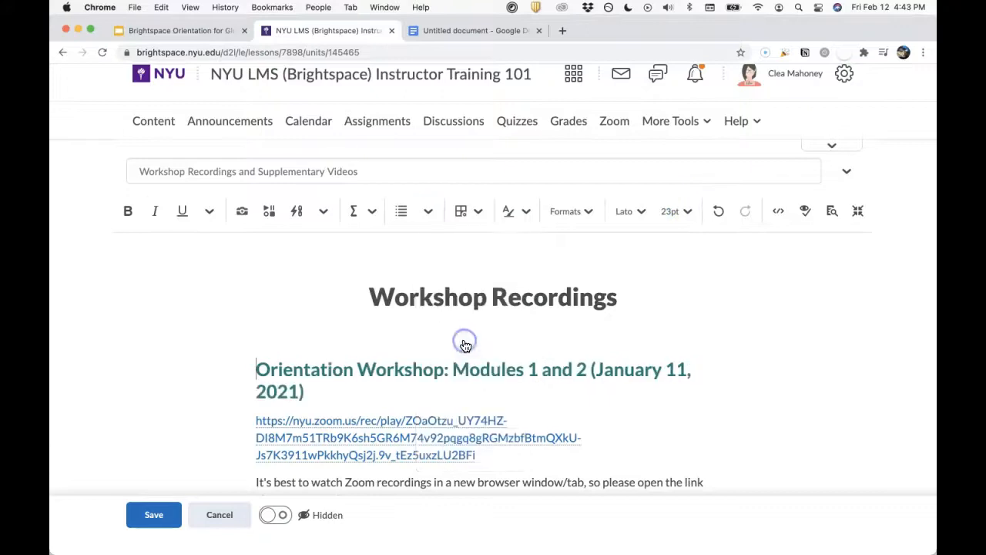
pyautogui.scroll(-3, 356, 387)
pyautogui.click(280, 431)
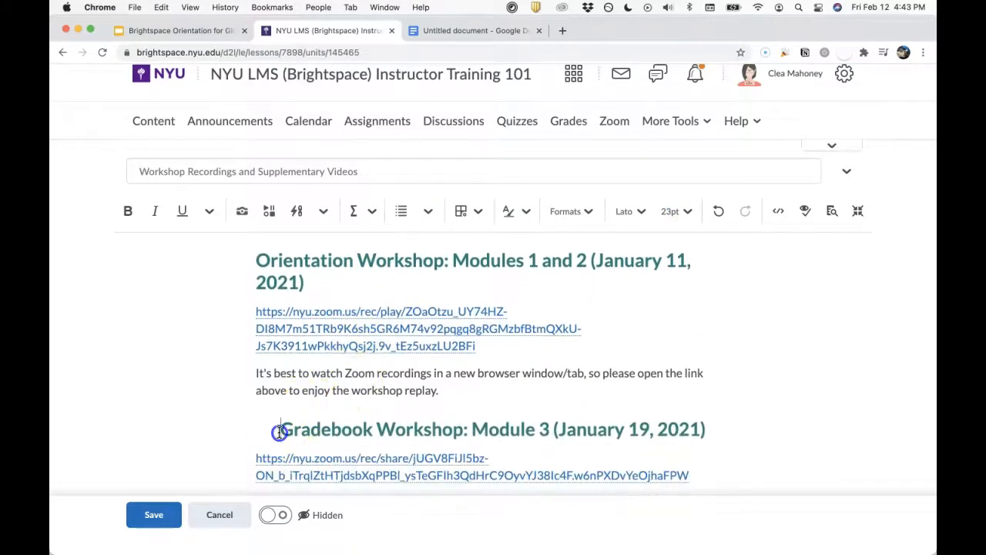
pyautogui.click(430, 216)
pyautogui.click(451, 346)
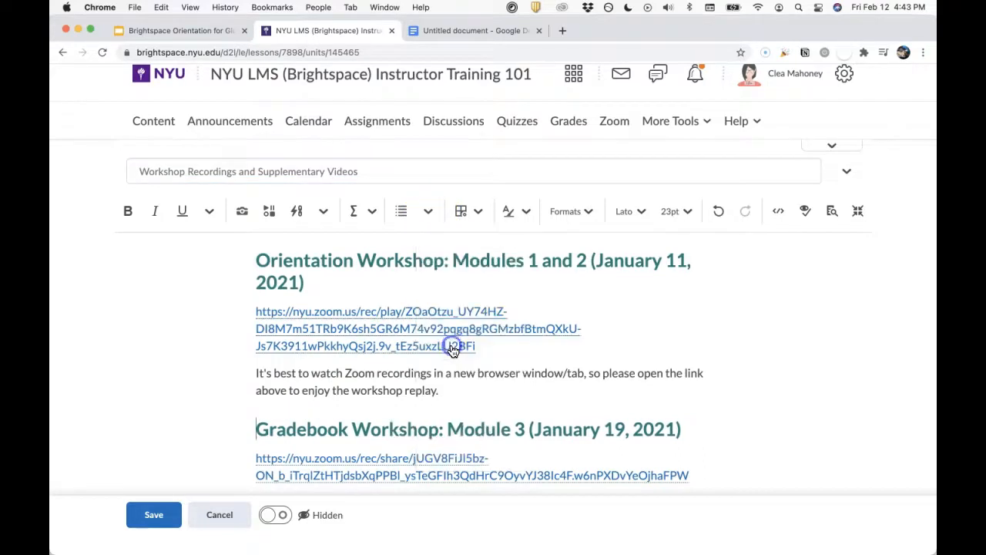
pyautogui.scroll(-4, 451, 346)
pyautogui.click(259, 376)
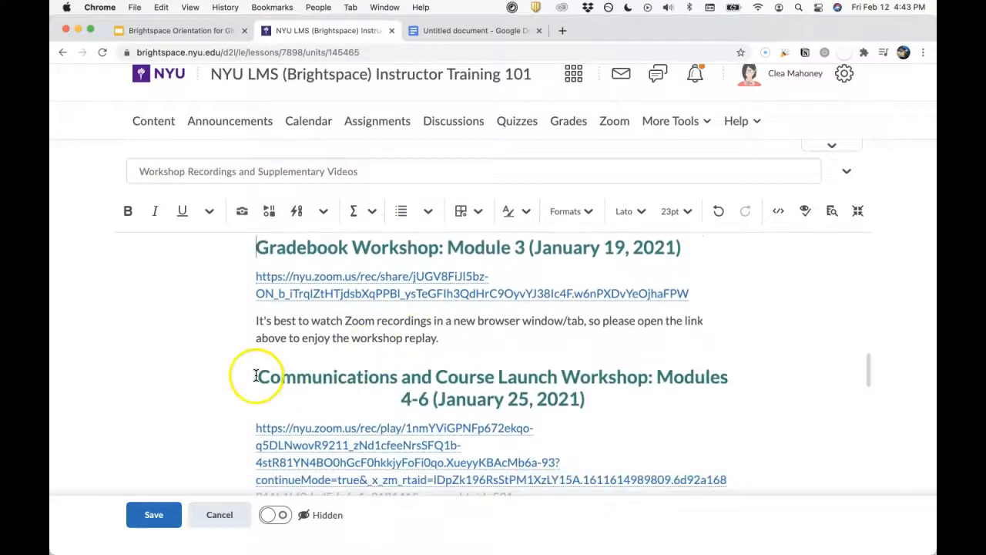
pyautogui.click(428, 211)
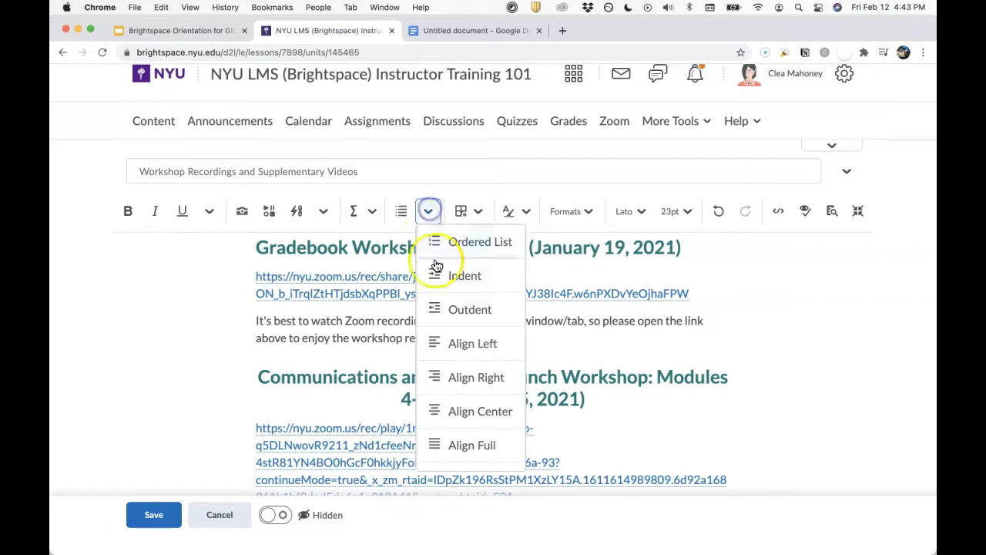
pyautogui.click(457, 344)
# - Delete the blank space between the last workshop note and the divider line above "Syllabus, Simplified"
pyautogui.scroll(-5, 445, 361)
pyautogui.scroll(-1, 473, 368)
pyautogui.click(463, 356)
pyautogui.press('BackSpace')
pyautogui.press('BackSpace')
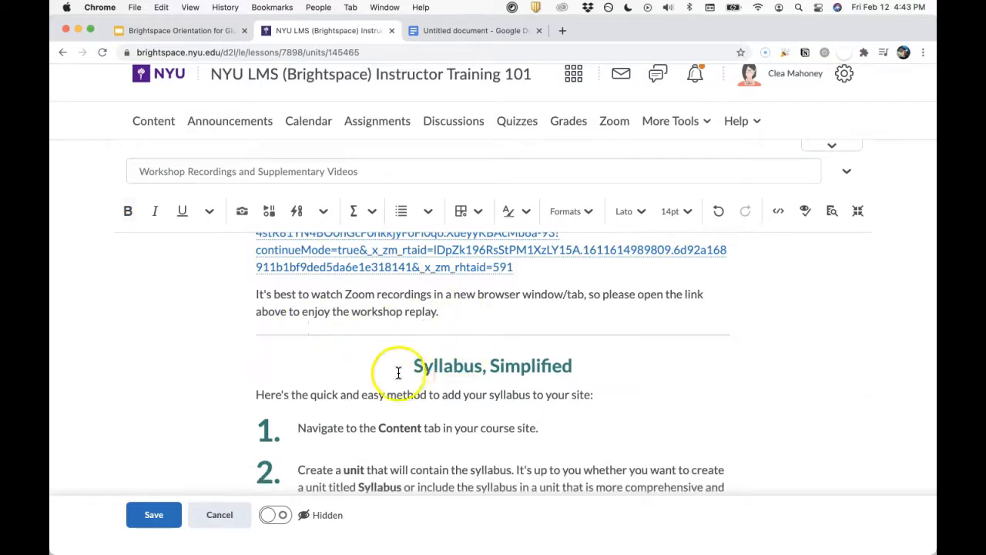
# - Replace the "Syllabus, Simplified" heading with "Supplementary Videos" copied from the Google Docs document
pyautogui.moveTo(414, 365); pyautogui.dragTo(578, 360)
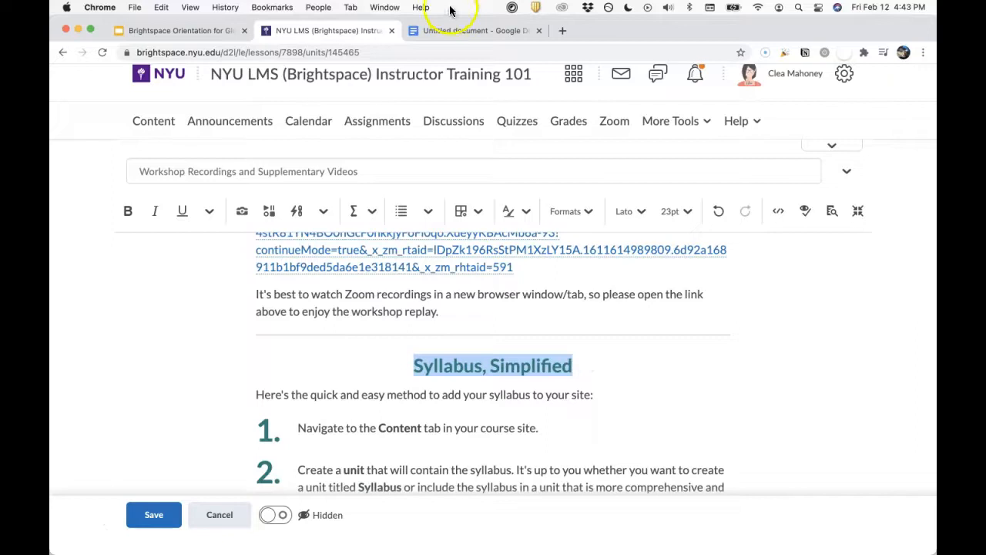
pyautogui.click(448, 30)
pyautogui.moveTo(451, 354); pyautogui.dragTo(215, 343)
pyautogui.press('super+c')
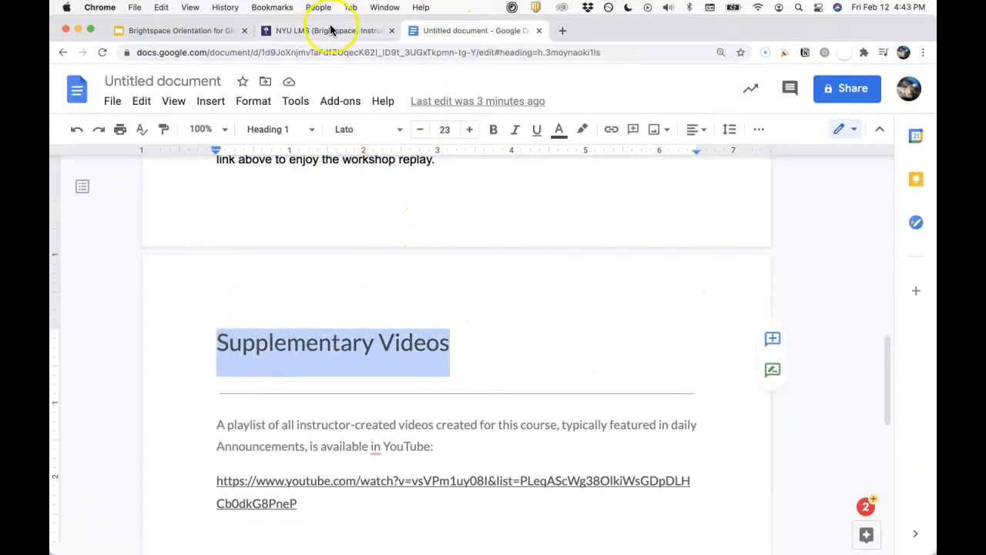
pyautogui.click(319, 30)
pyautogui.press('super+v')
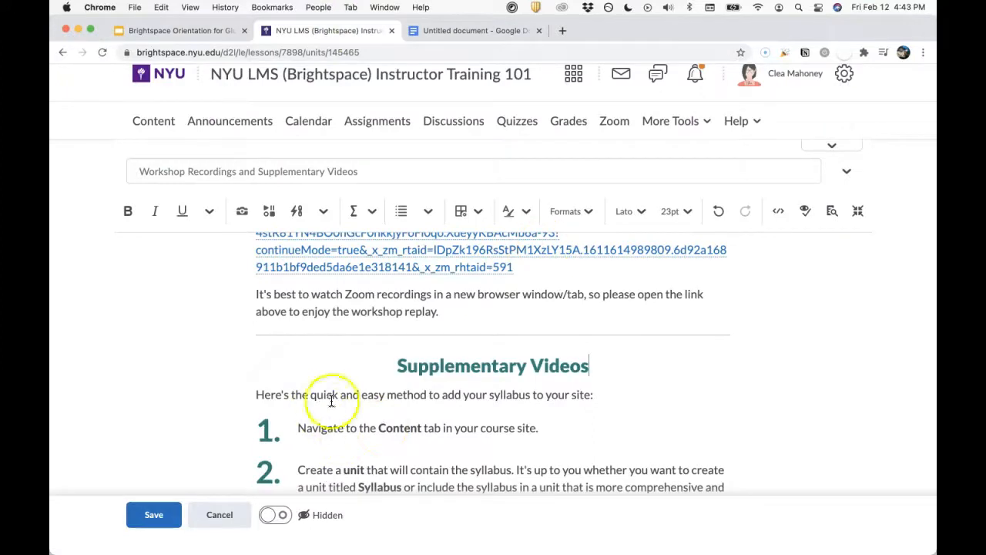
# - Remove the extra bold formatting from the "Supplementary Videos" heading and the "Workshop Recordings" page heading
pyautogui.moveTo(578, 365); pyautogui.dragTo(378, 362)
pyautogui.click(135, 212)
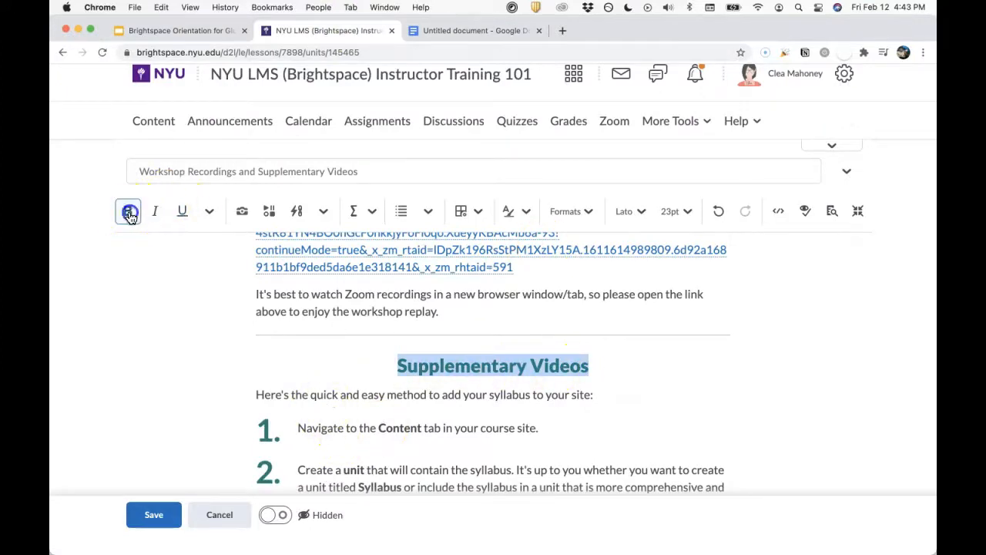
pyautogui.click(480, 368)
pyautogui.scroll(3, 482, 368)
pyautogui.scroll(10, 483, 369)
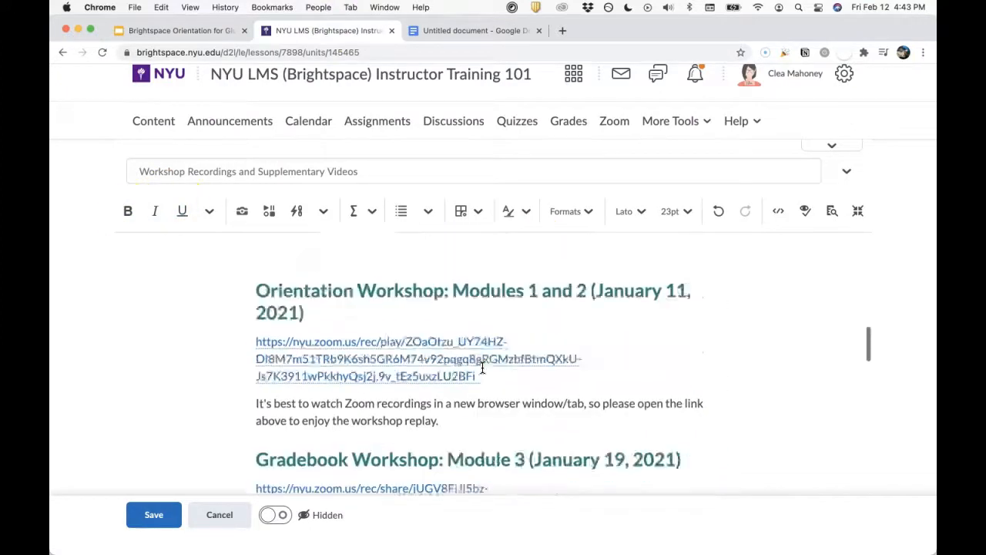
pyautogui.scroll(-2, 482, 370)
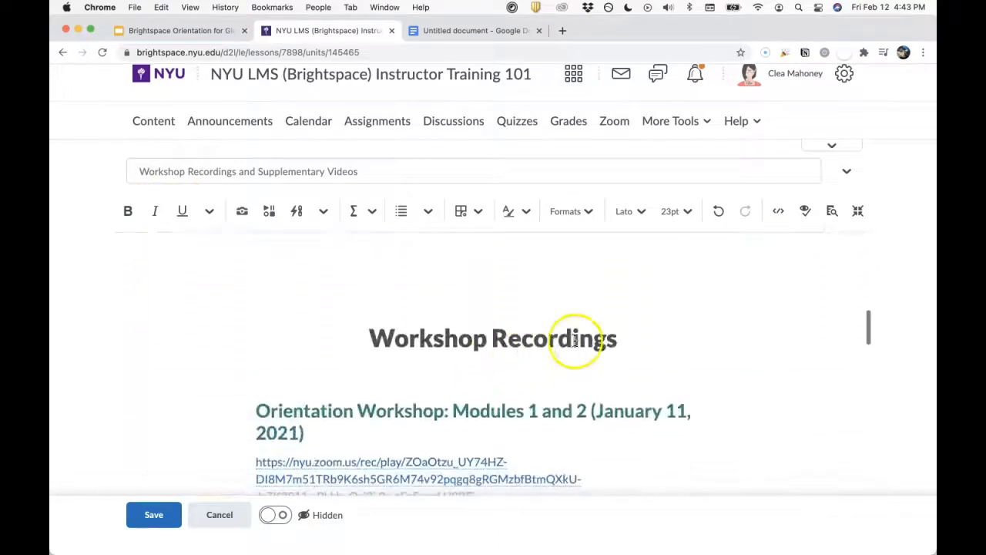
pyautogui.moveTo(621, 341); pyautogui.dragTo(335, 323)
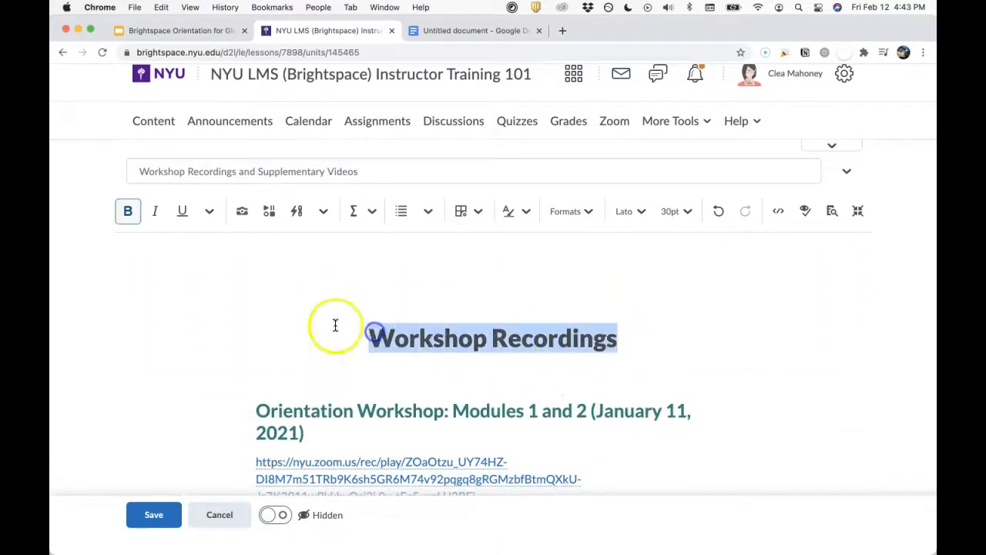
pyautogui.click(128, 213)
pyautogui.click(424, 337)
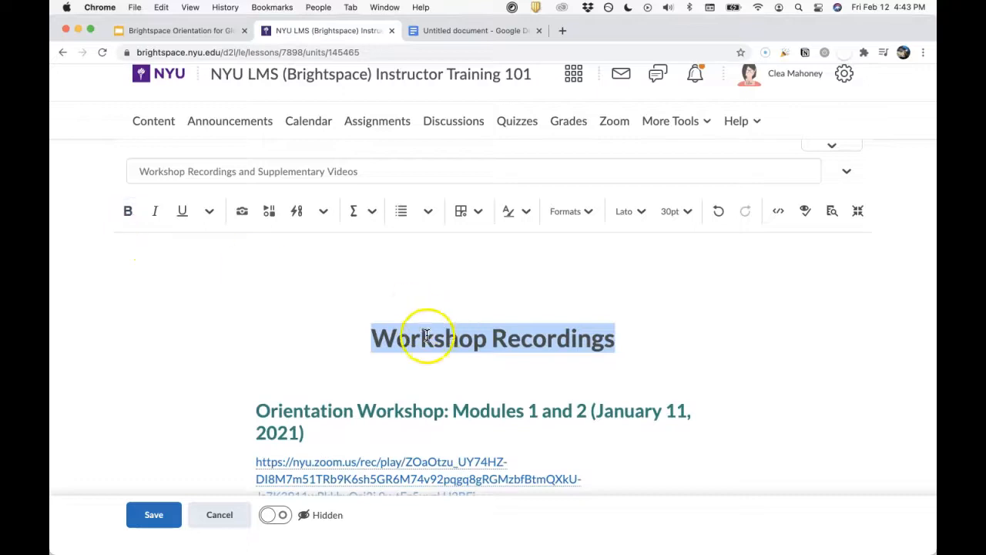
# - Replace the intro sentence under "Supplementary Videos" with the playlist description and YouTube link copied from the Google Docs document
pyautogui.scroll(-5, 425, 346)
pyautogui.scroll(-3, 425, 347)
pyautogui.scroll(2, 424, 346)
pyautogui.click(294, 324)
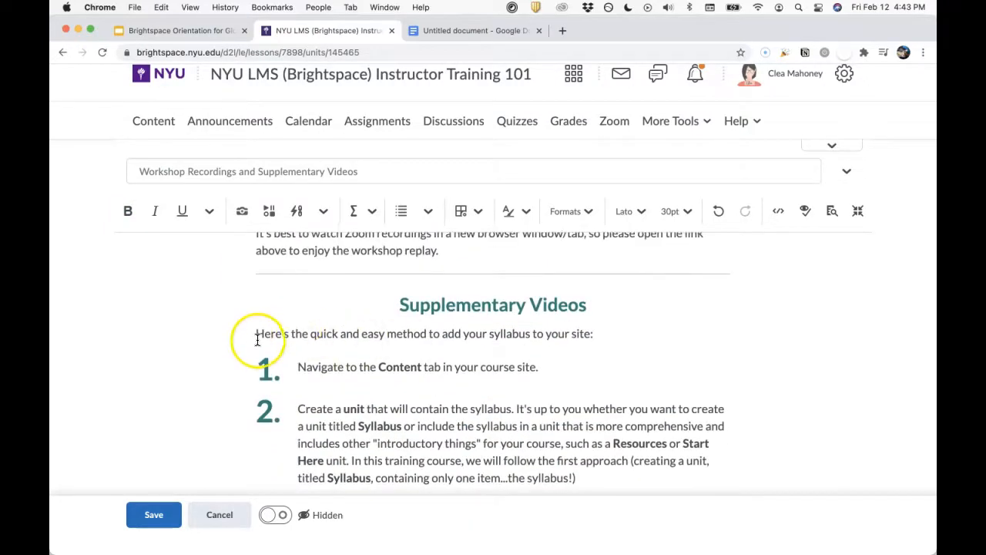
pyautogui.tripleClick(293, 341)
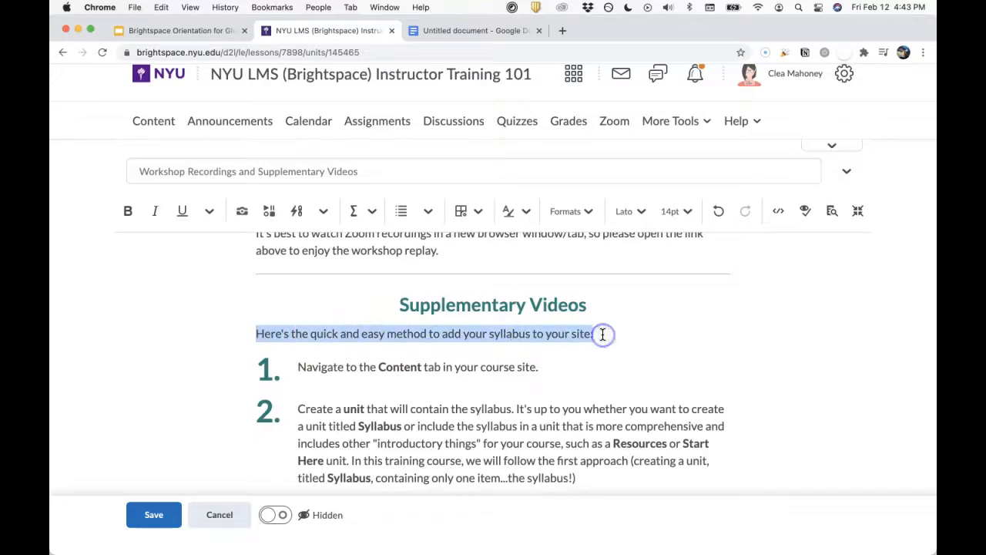
pyautogui.click(465, 33)
pyautogui.scroll(-3, 259, 370)
pyautogui.click(253, 305)
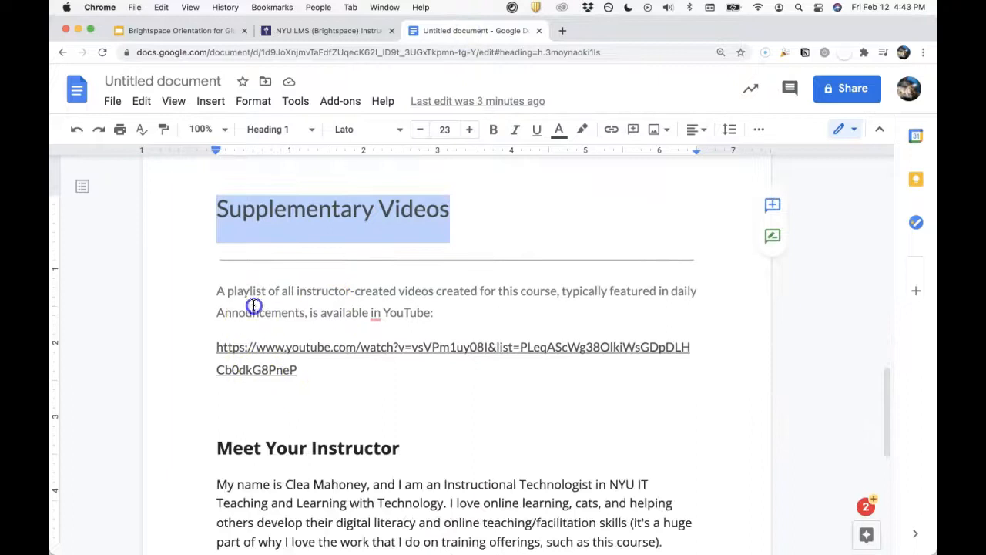
pyautogui.moveTo(227, 291); pyautogui.dragTo(340, 394)
pyautogui.press('super+c')
pyautogui.click(322, 31)
pyautogui.press('super+v')
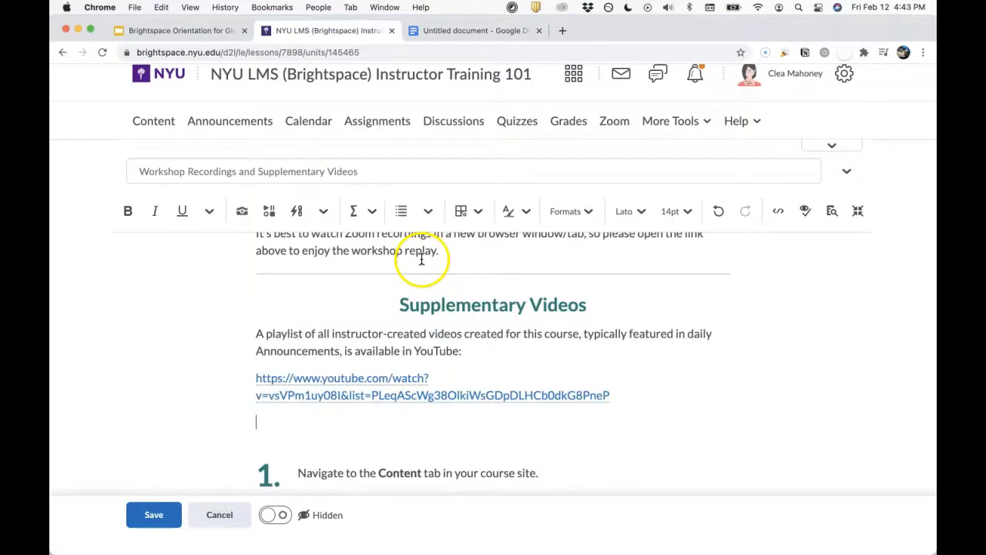
# - Delete the leftover syllabus steps, embedded video, "Next Up" line and blank line below the YouTube playlist link
pyautogui.moveTo(280, 436); pyautogui.dragTo(538, 545)
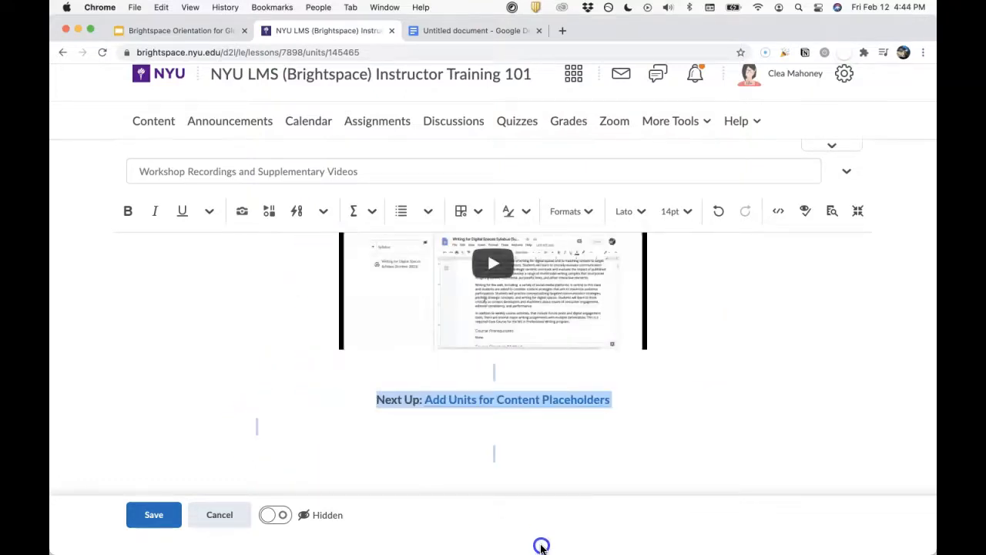
pyautogui.press('BackSpace')
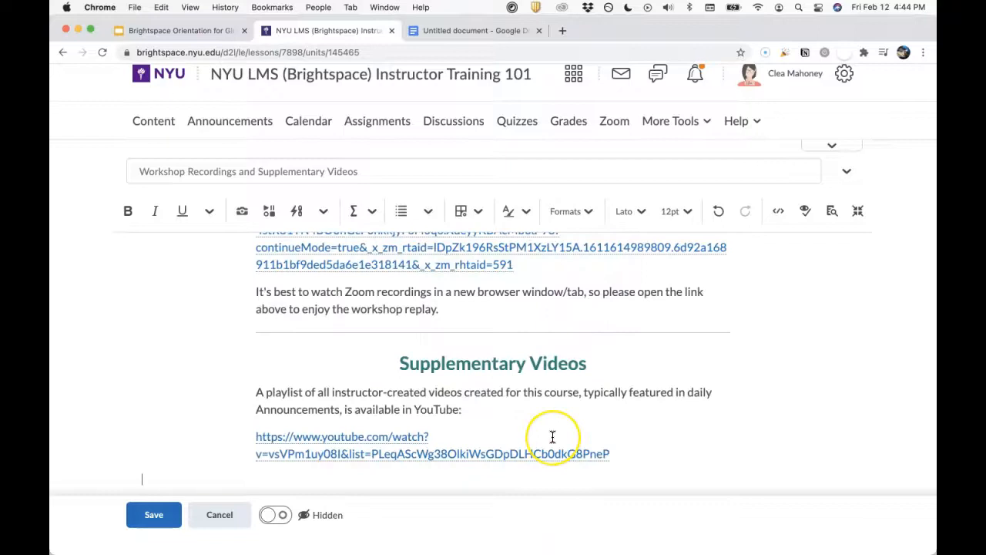
pyautogui.click(277, 518)
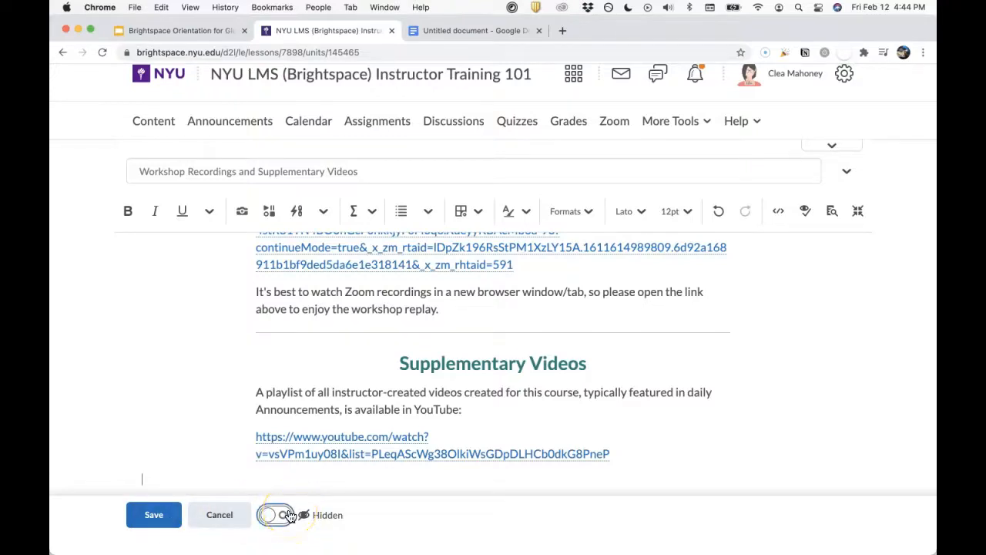
pyautogui.press('BackSpace')
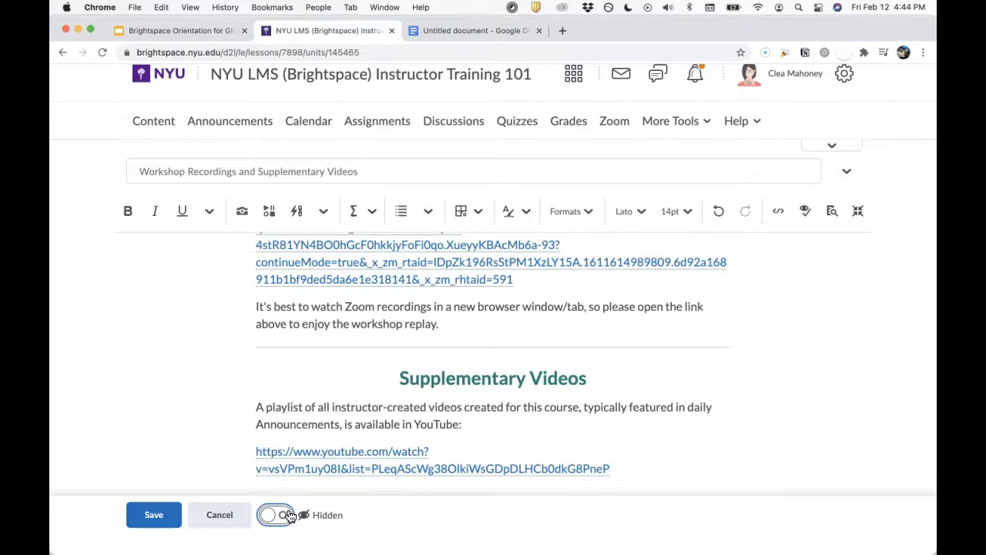
# - Save the Workshop Recordings and Supplementary Videos page, keeping its visibility set to Hidden
pyautogui.hotkey('ctrl', 'z')
pyautogui.click(294, 516)
pyautogui.click(153, 514)
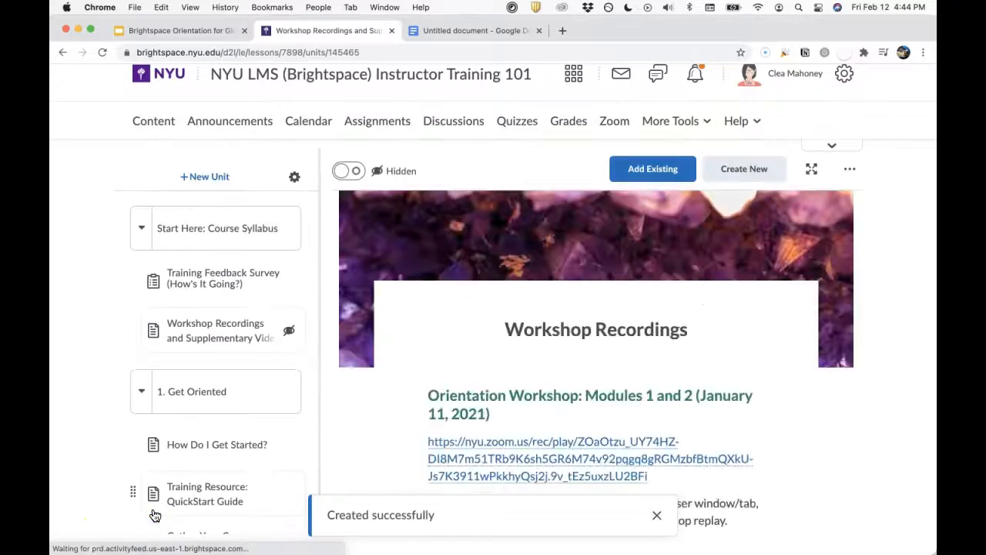
# - Check how the long Zoom recording links fit on the saved page and look over the workshop links in the editor
pyautogui.scroll(-10, 639, 407)
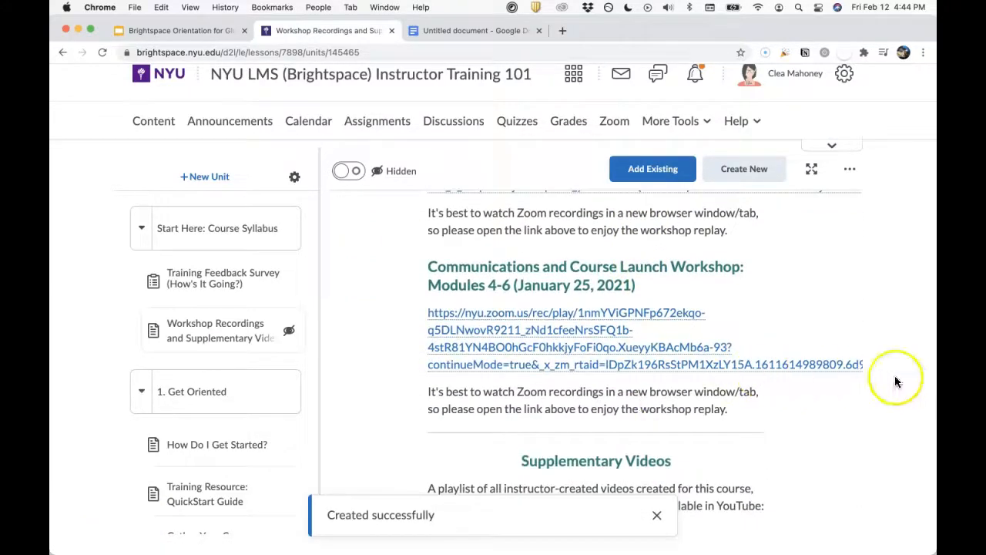
pyautogui.hscroll(6, 747, 373)
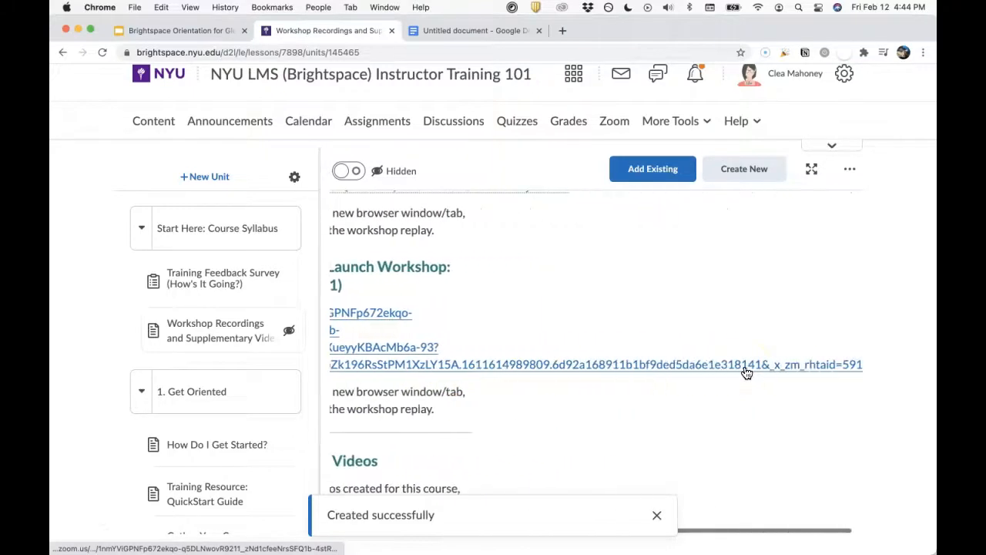
pyautogui.hscroll(-6, 747, 373)
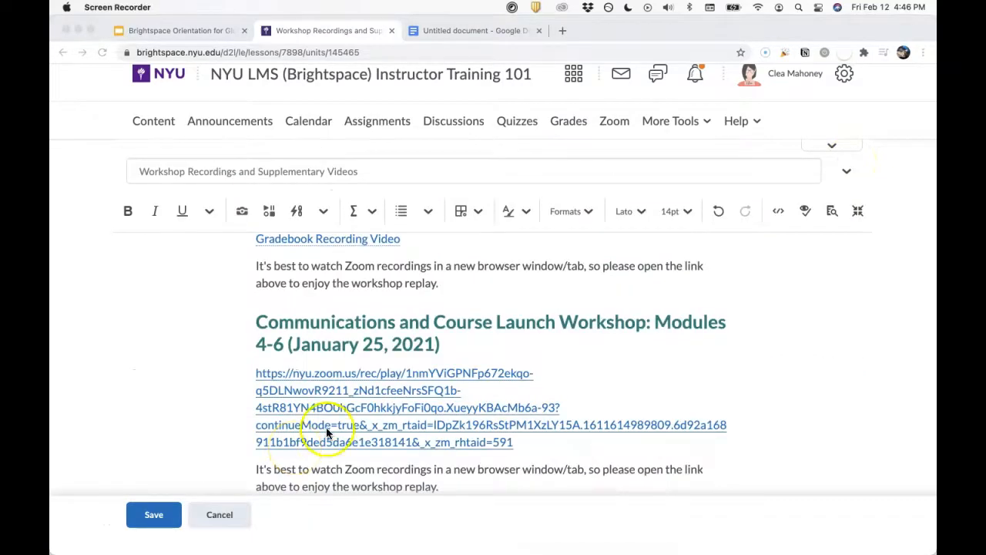
pyautogui.scroll(1, 409, 289)
pyautogui.click(411, 286)
pyautogui.scroll(3, 411, 286)
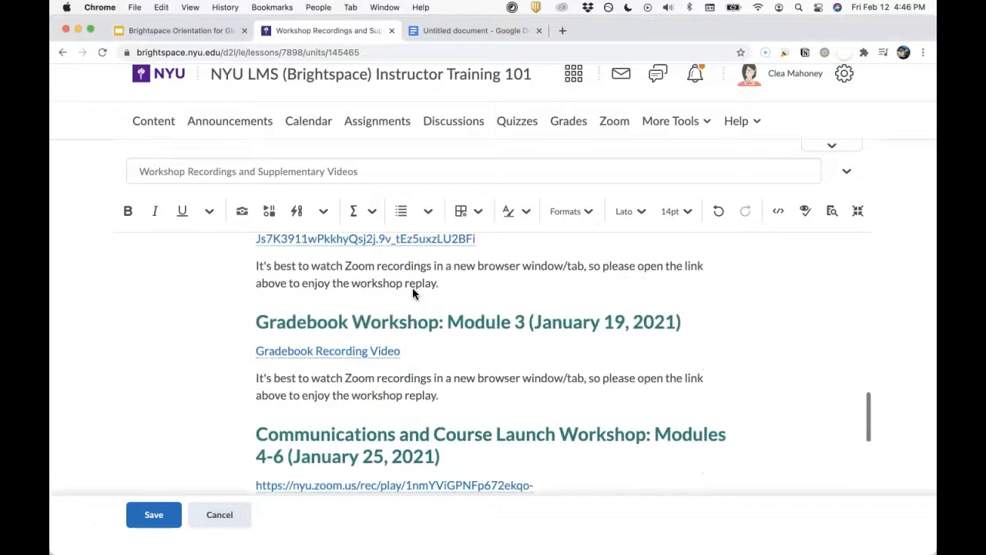
pyautogui.scroll(-5, 324, 395)
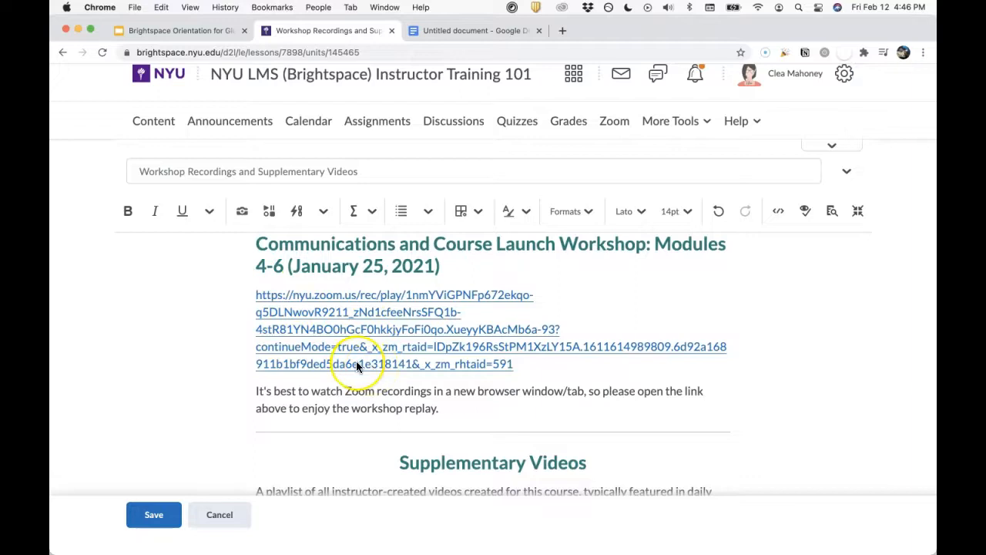
pyautogui.scroll(6, 357, 367)
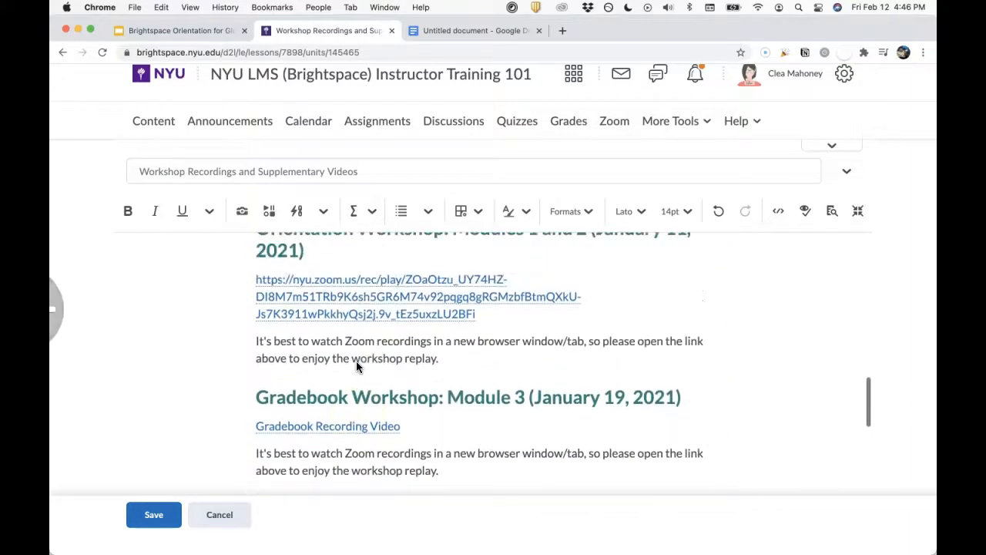
# - Edit the Zoom link under the Orientation Workshop heading, setting its display text to "Orientation Workshop Video"
pyautogui.click(442, 359)
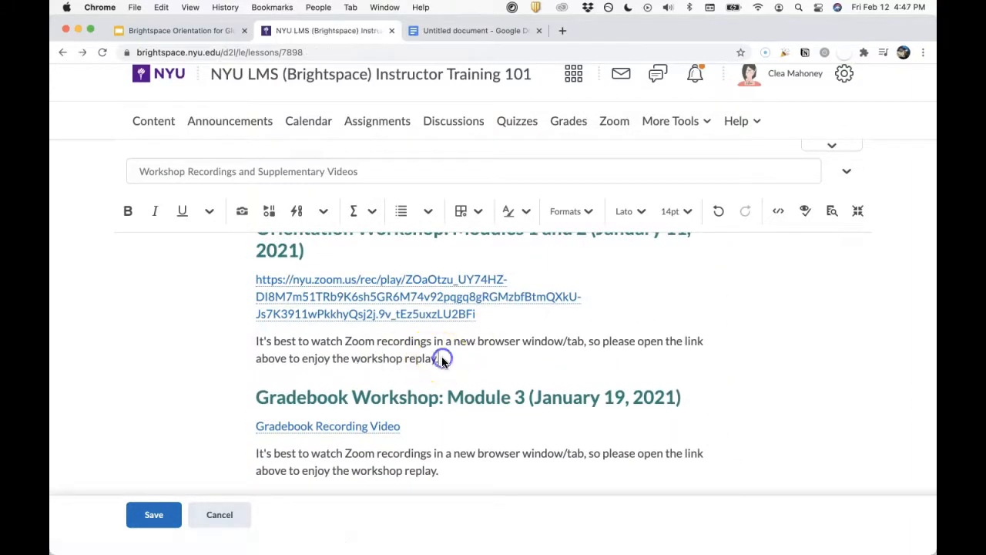
pyautogui.scroll(2, 463, 331)
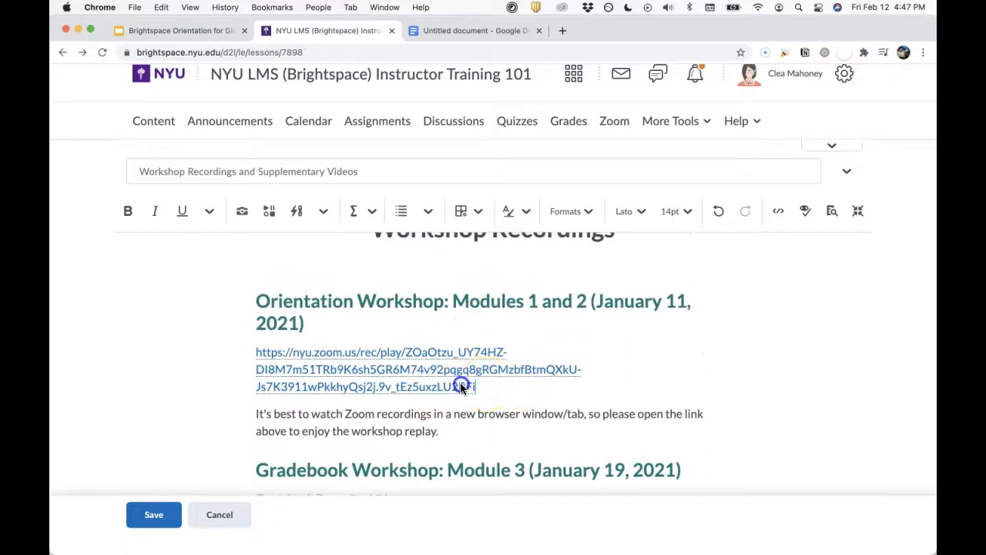
pyautogui.moveTo(461, 388); pyautogui.dragTo(236, 350)
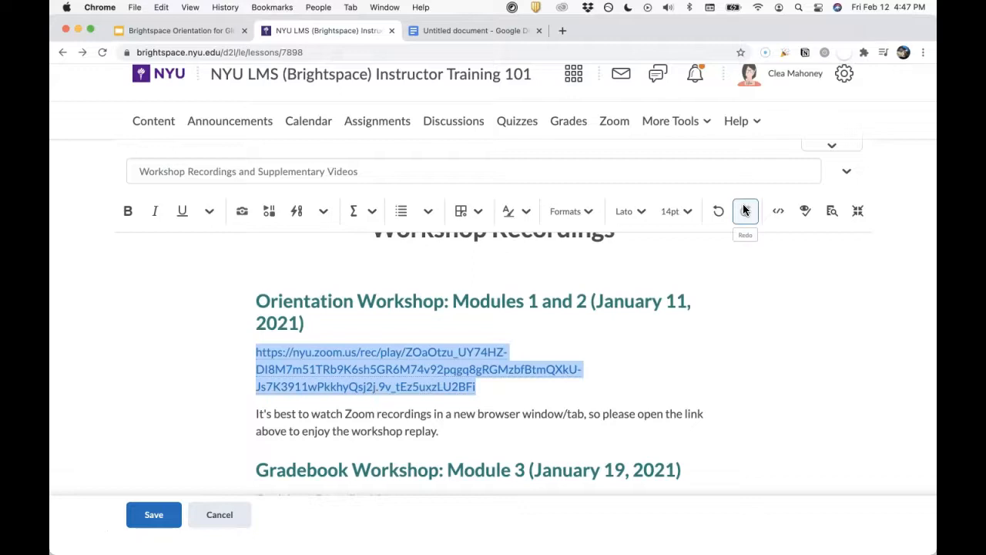
pyautogui.click(744, 210)
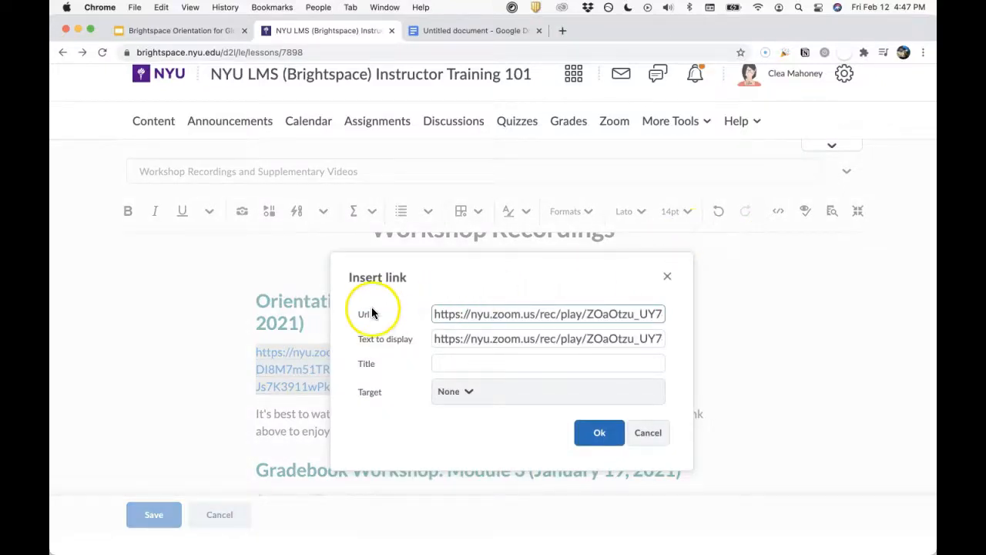
pyautogui.click(448, 337)
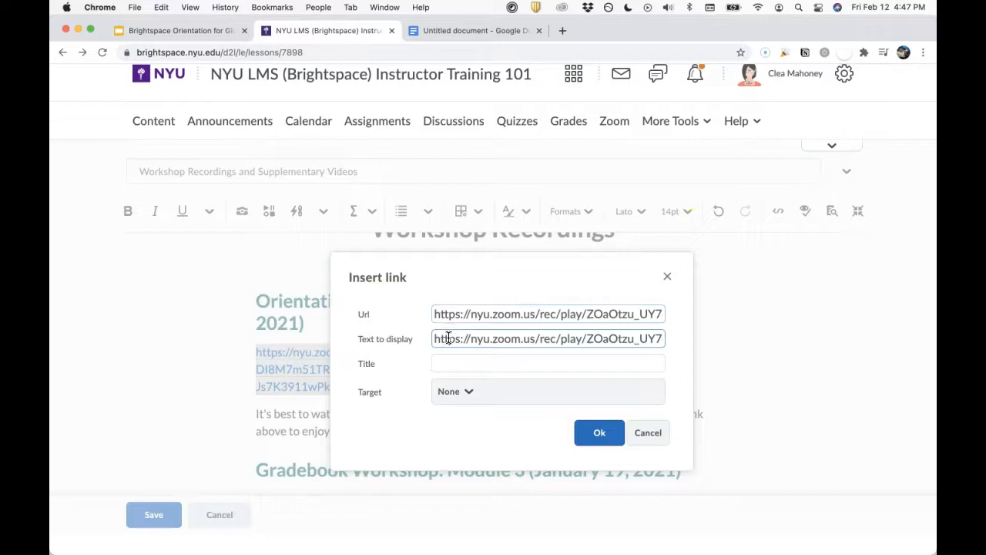
pyautogui.tripleClick(448, 338)
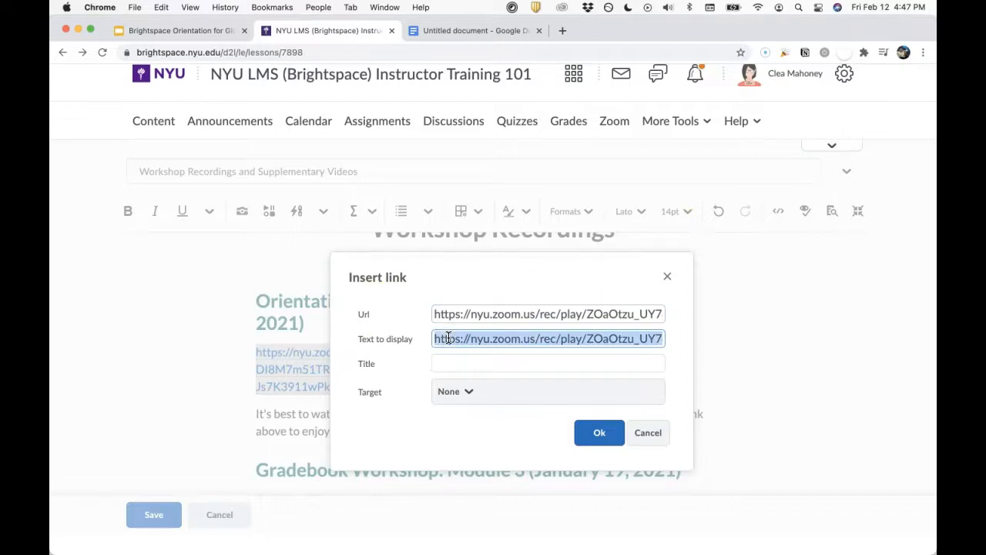
pyautogui.write('Orientation Workshop')
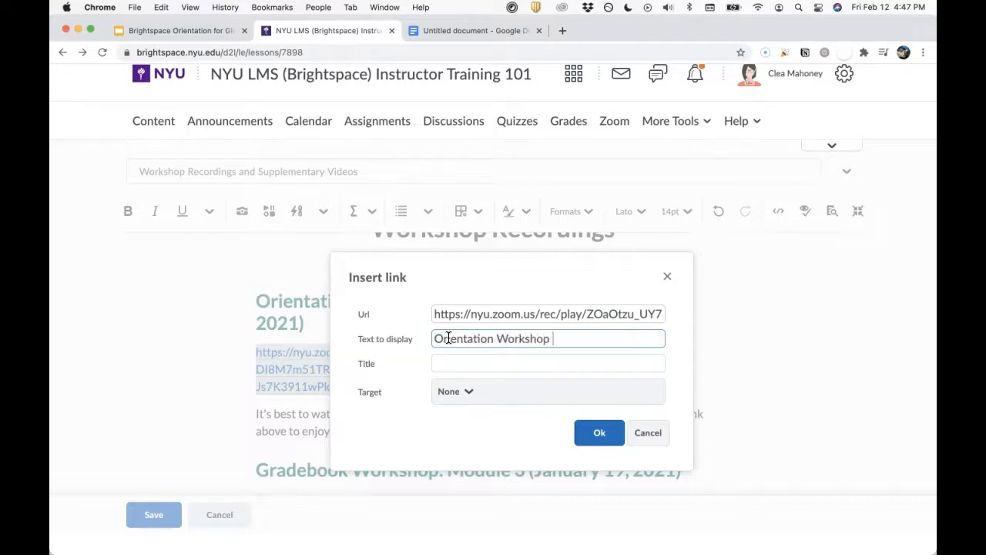
pyautogui.write(' Video')
pyautogui.click(454, 335)
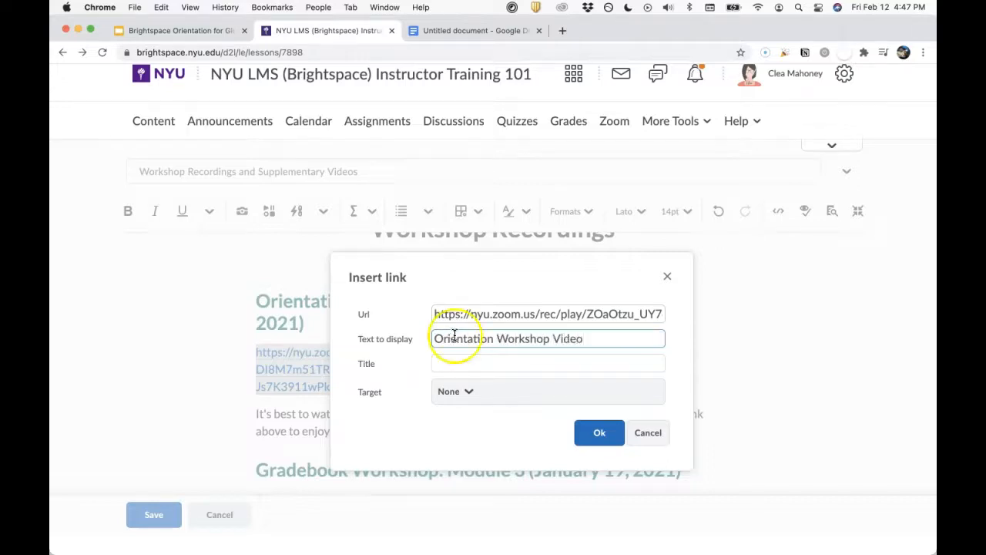
# - Set the Orientation Workshop link to open in a new window and apply the link settings
pyautogui.click(460, 391)
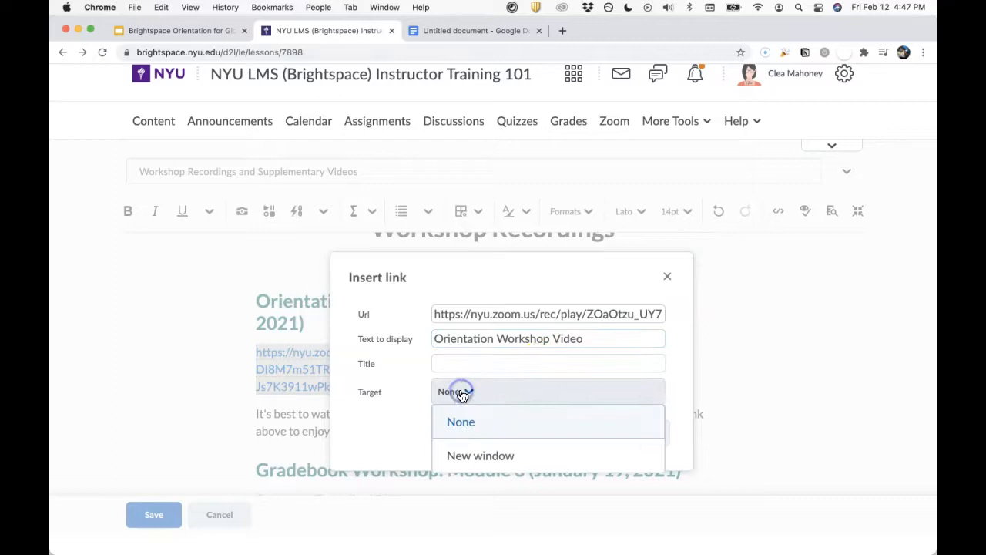
pyautogui.click(476, 455)
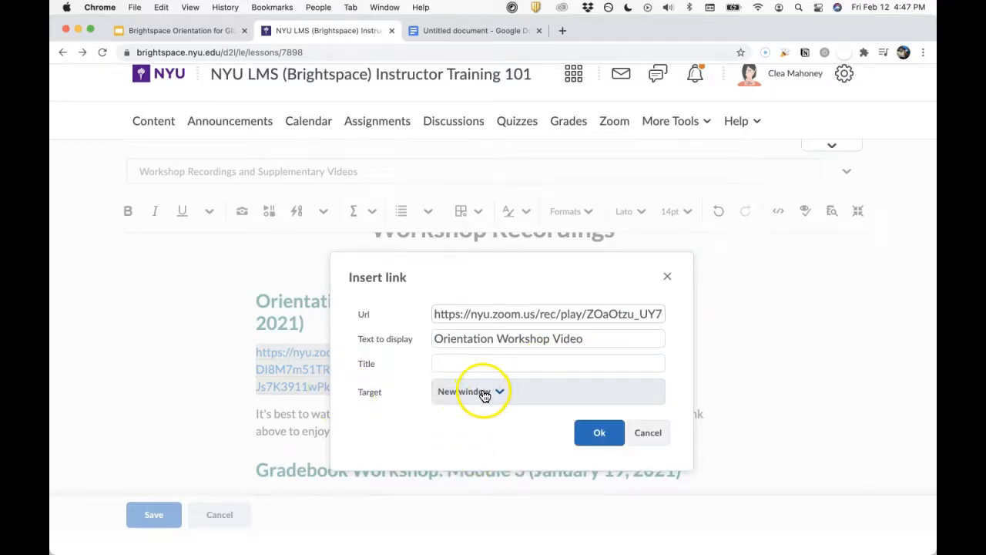
pyautogui.click(596, 433)
pyautogui.click(343, 367)
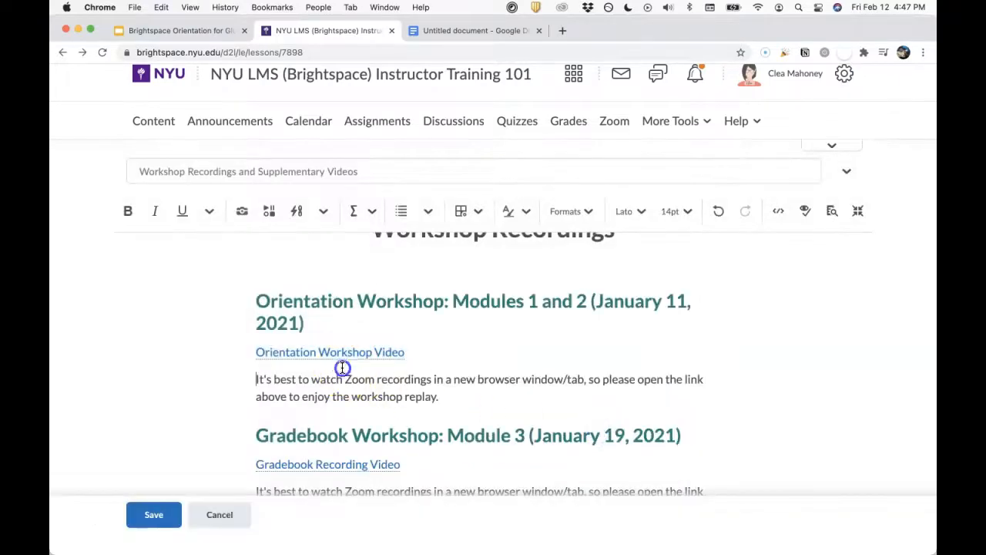
# - Shorten the dates in the Orientation Workshop and Gradebook Workshop headings to 1/11/21 and 1/19/21
pyautogui.scroll(-1, 361, 364)
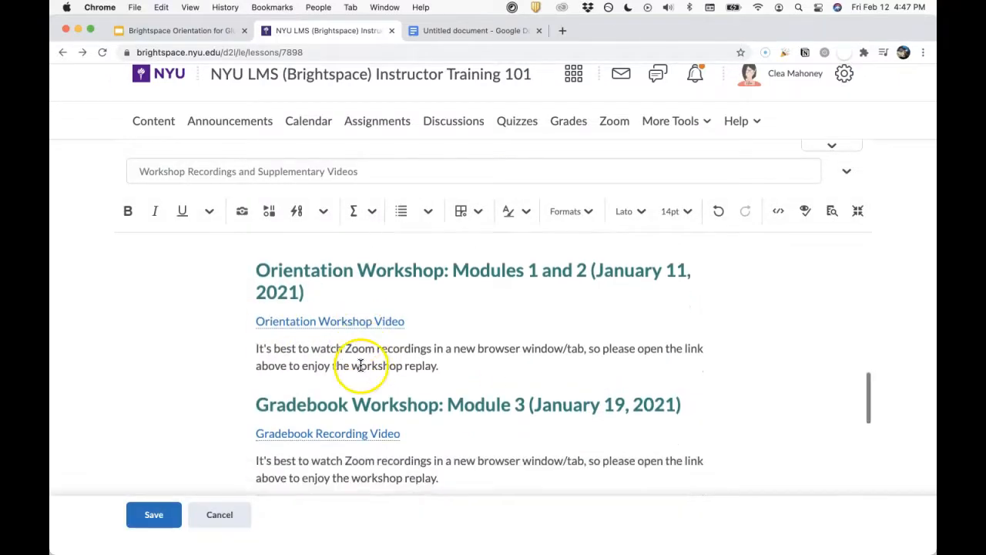
pyautogui.moveTo(595, 270); pyautogui.dragTo(272, 293)
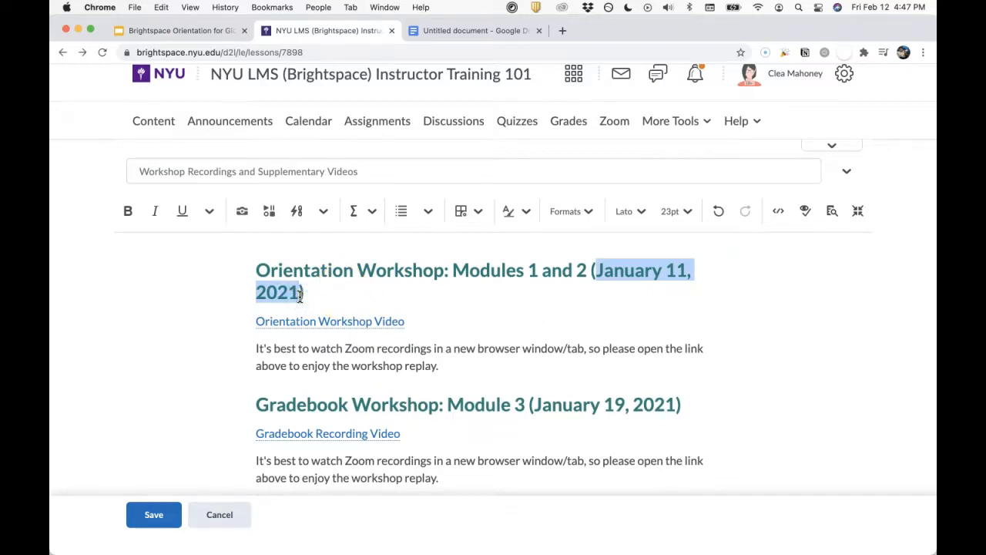
pyautogui.write('1/11/21')
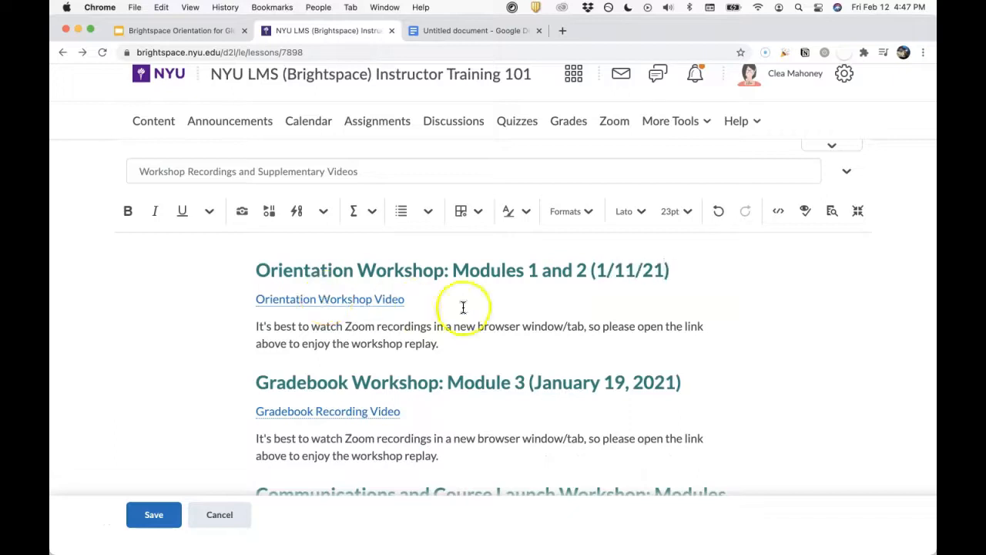
pyautogui.moveTo(676, 382); pyautogui.dragTo(533, 383)
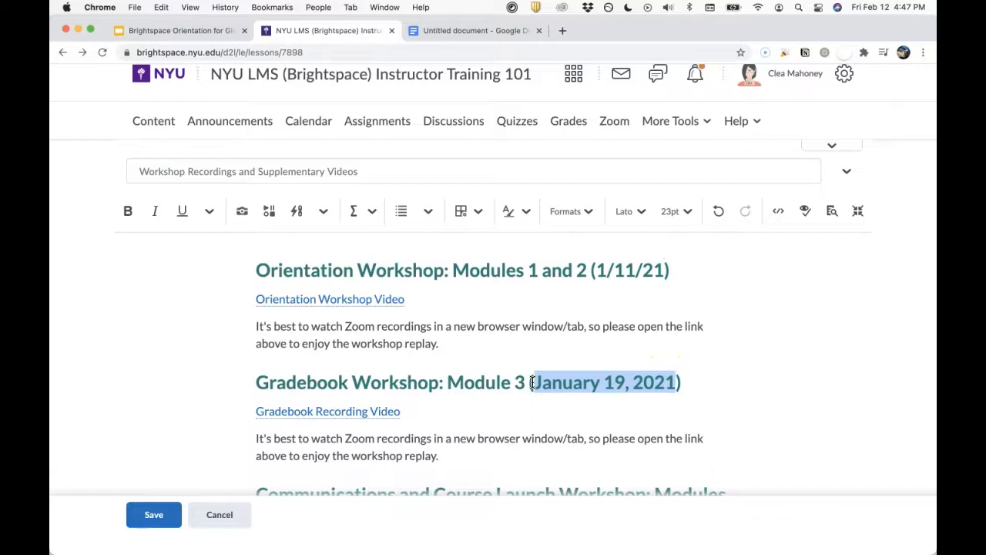
pyautogui.write('1/19/21')
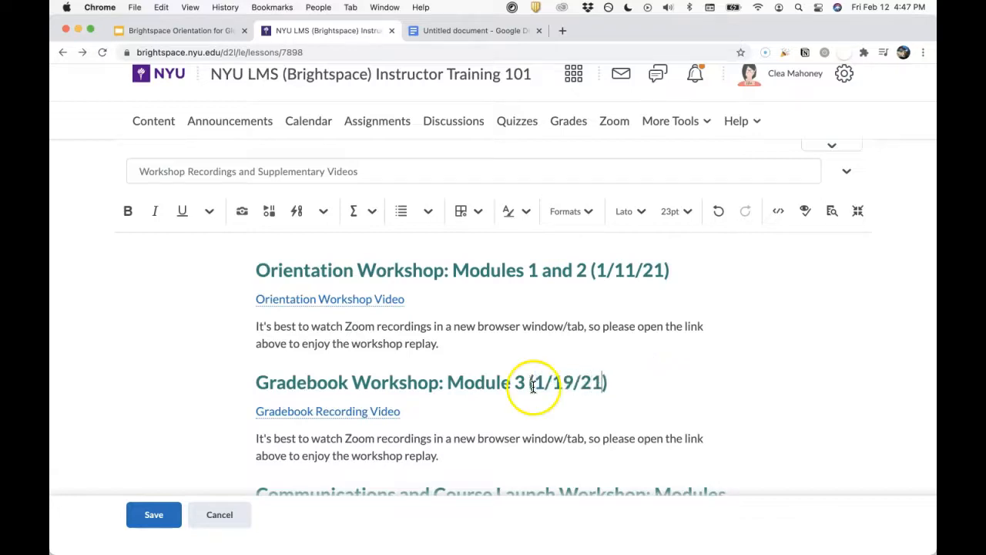
# - Shorten the date in the Communications and Course Launch Workshop heading to 1/25/21
pyautogui.scroll(-5, 550, 393)
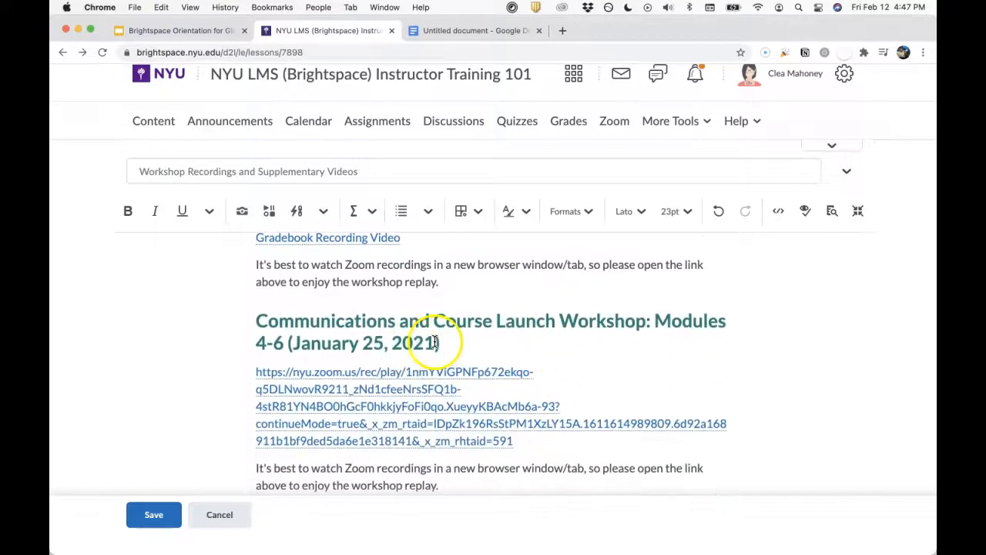
pyautogui.moveTo(436, 342); pyautogui.dragTo(300, 343)
pyautogui.write('J')
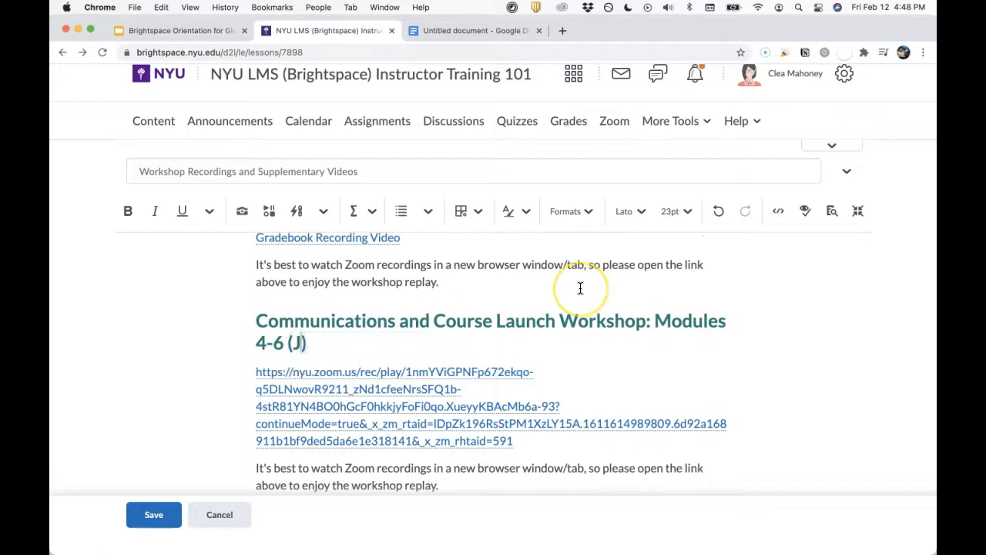
pyautogui.write('/25/21')
# - Give the Zoom link under the Communications and Course Launch heading the display text "Communication and Course Launch Video" and make it open in a new window
pyautogui.moveTo(513, 441); pyautogui.dragTo(252, 378)
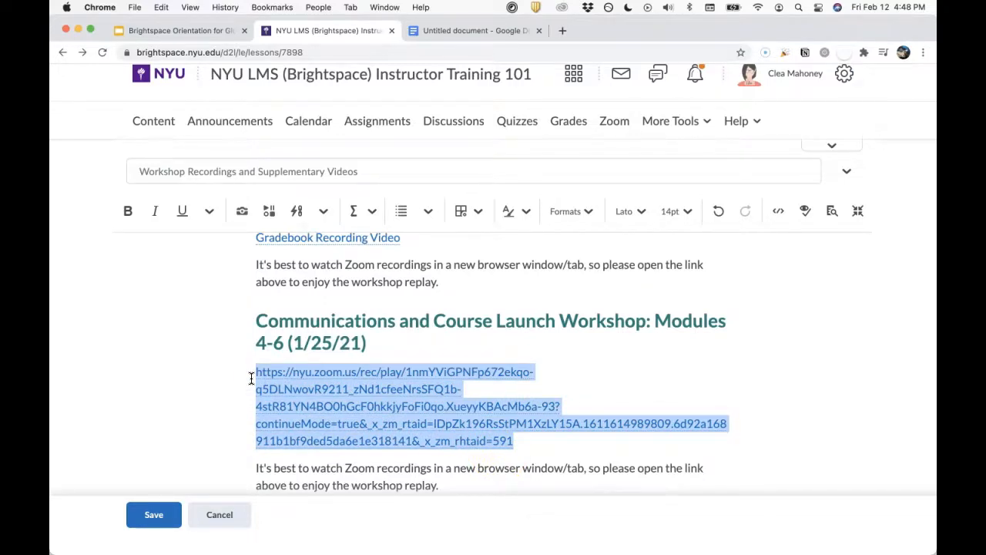
pyautogui.press('super+k')
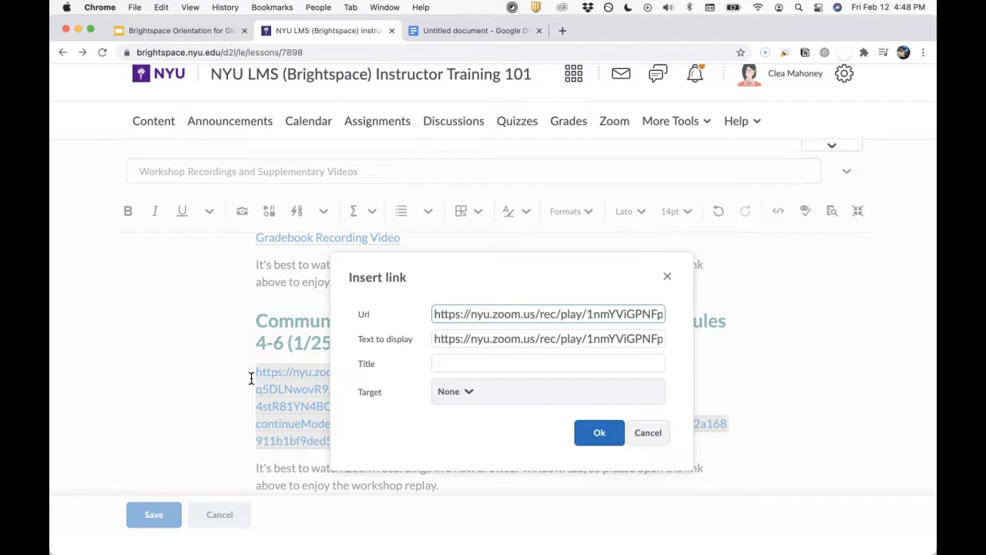
pyautogui.tripleClick(486, 341)
pyautogui.write('Communication and Course Launch Video')
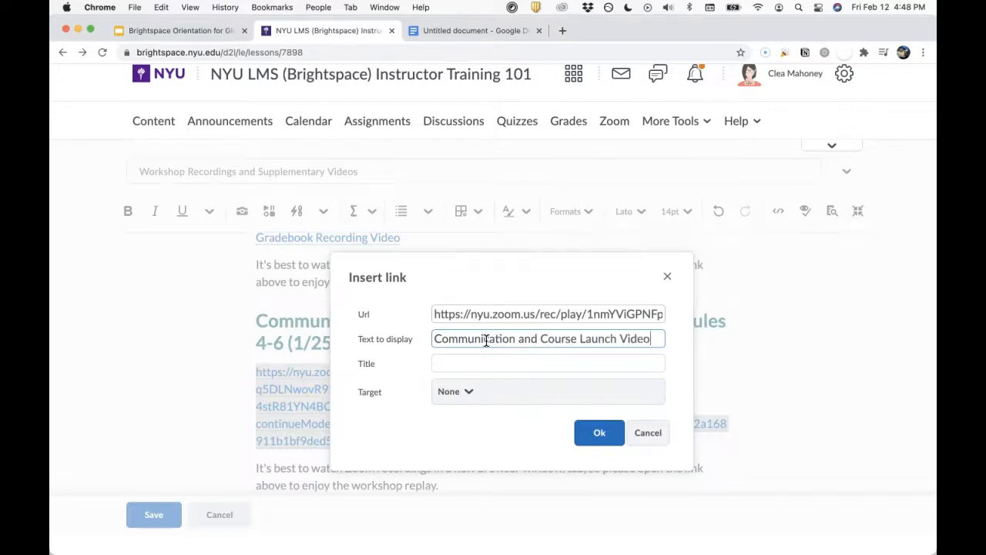
pyautogui.click(556, 295)
pyautogui.tripleClick(519, 266)
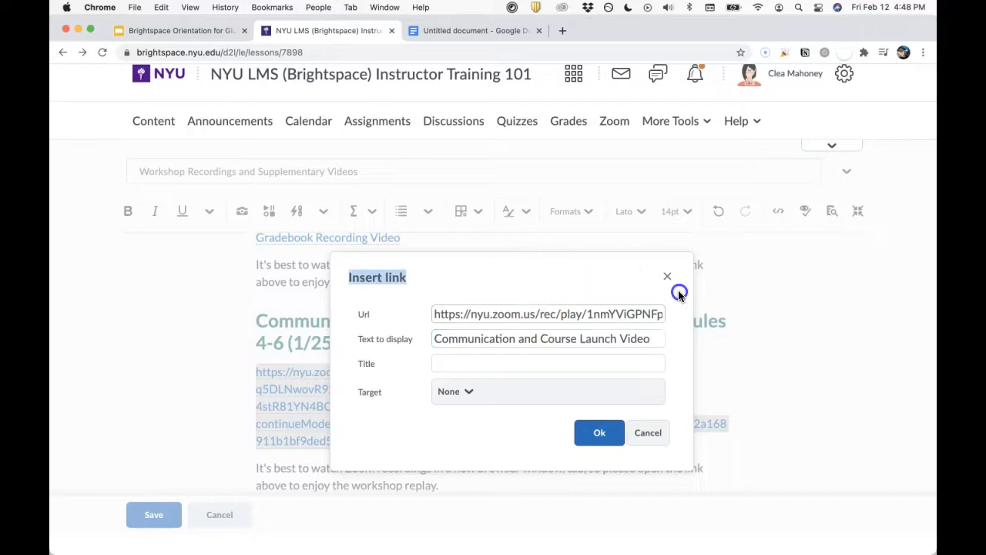
pyautogui.click(464, 399)
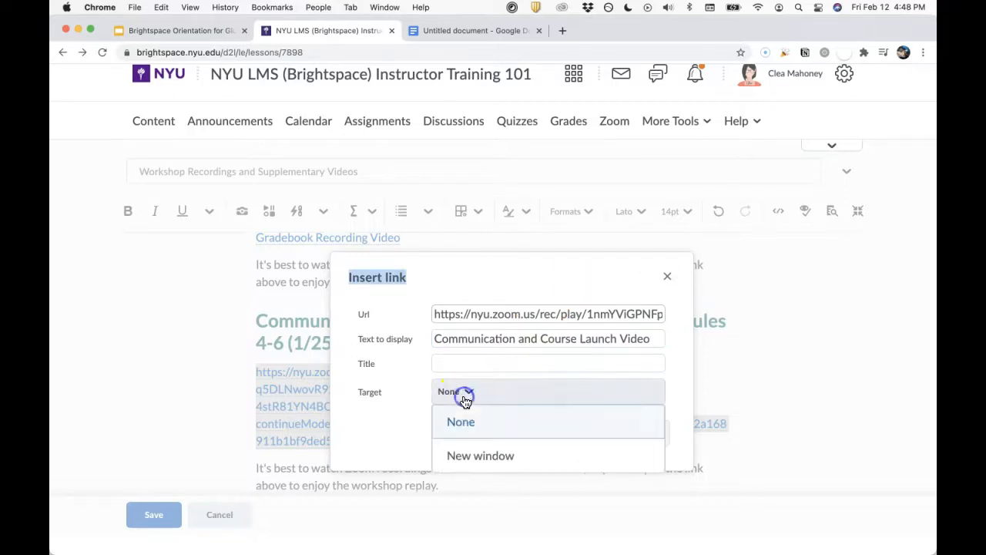
pyautogui.click(479, 456)
pyautogui.click(595, 432)
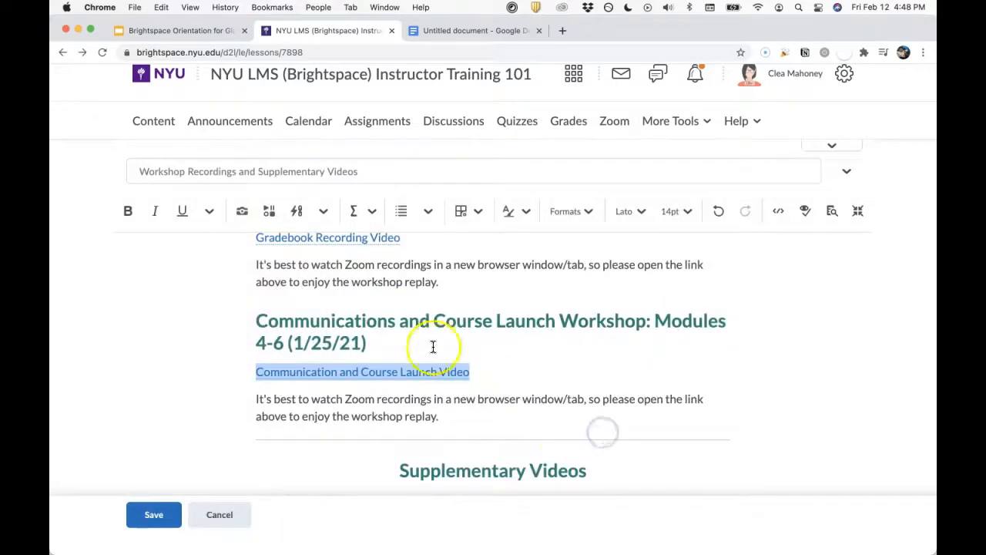
# - Correct the new link's display text to "Communications and Course Launch Video"
pyautogui.doubleClick(293, 373)
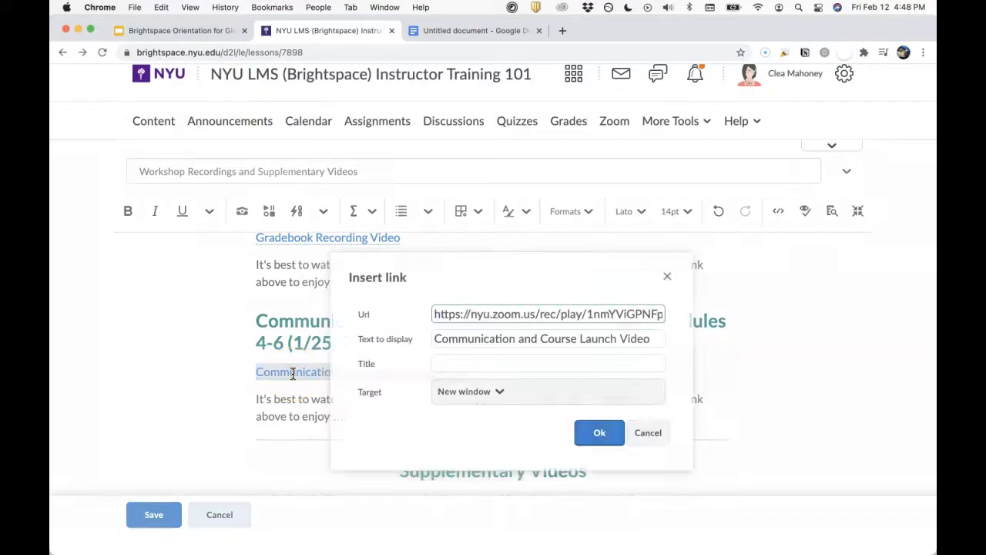
pyautogui.click(517, 340)
pyautogui.write('s')
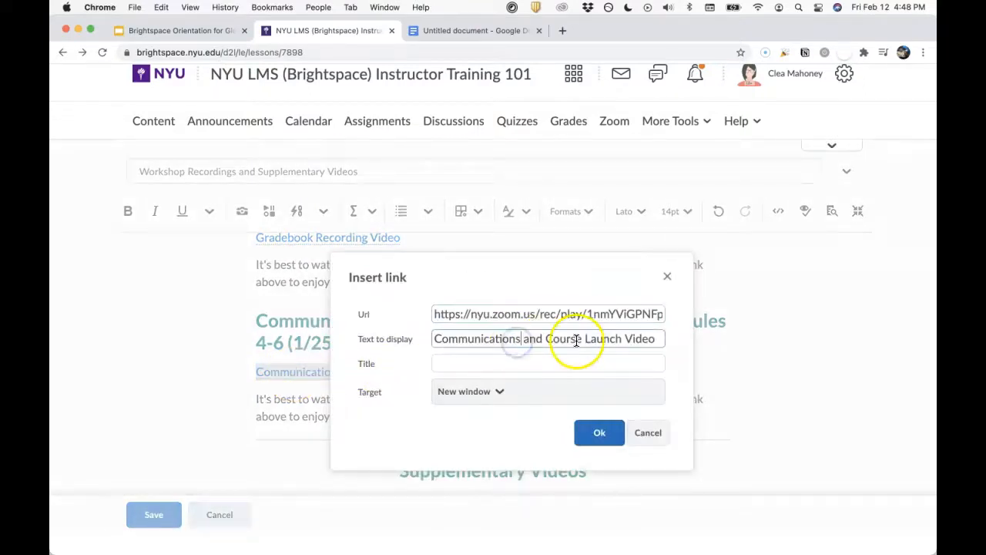
pyautogui.click(595, 433)
# - Under Supplementary Videos, end the playlist sentence with a period instead of a colon and cut the YouTube URL below it
pyautogui.scroll(-3, 483, 418)
pyautogui.click(337, 468)
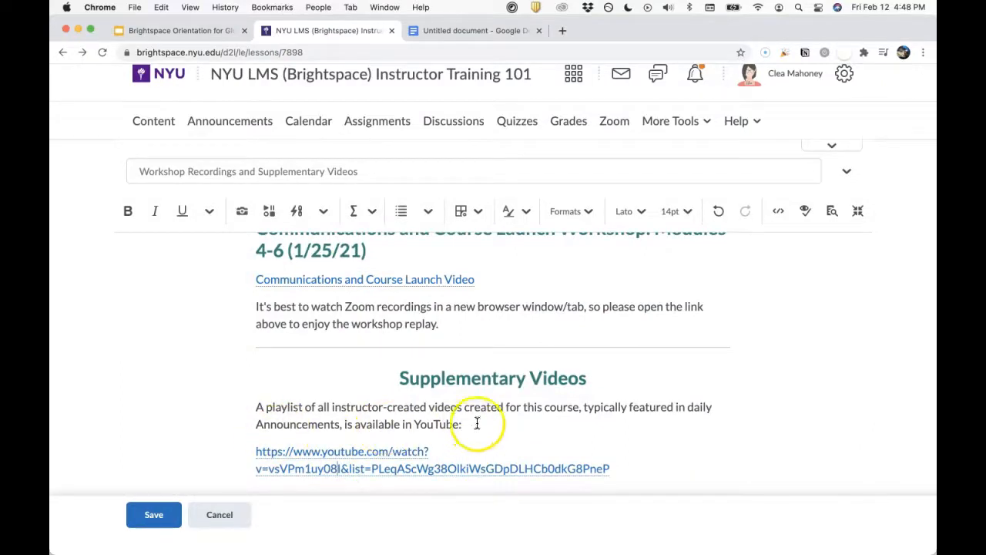
pyautogui.click(469, 423)
pyautogui.press('BackSpace')
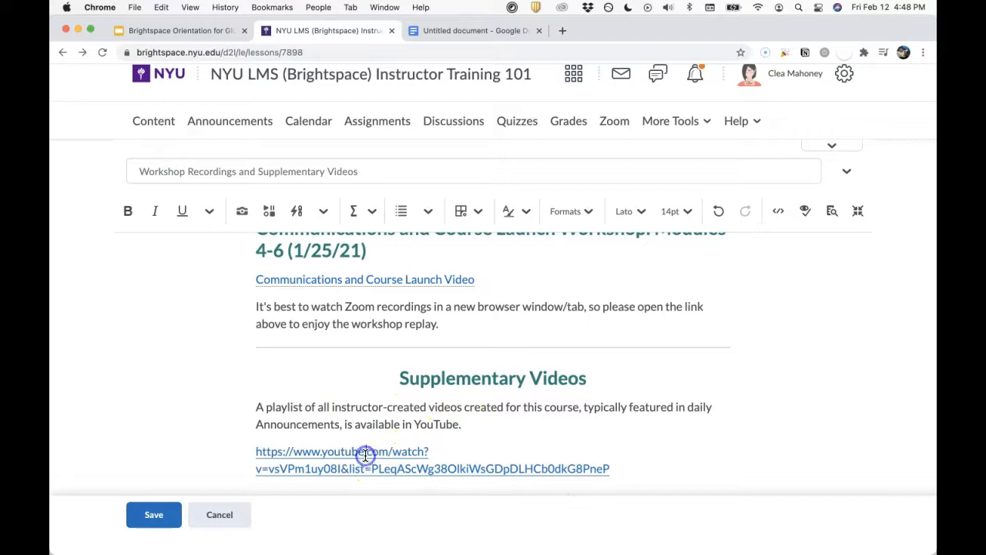
pyautogui.moveTo(608, 468); pyautogui.dragTo(298, 455)
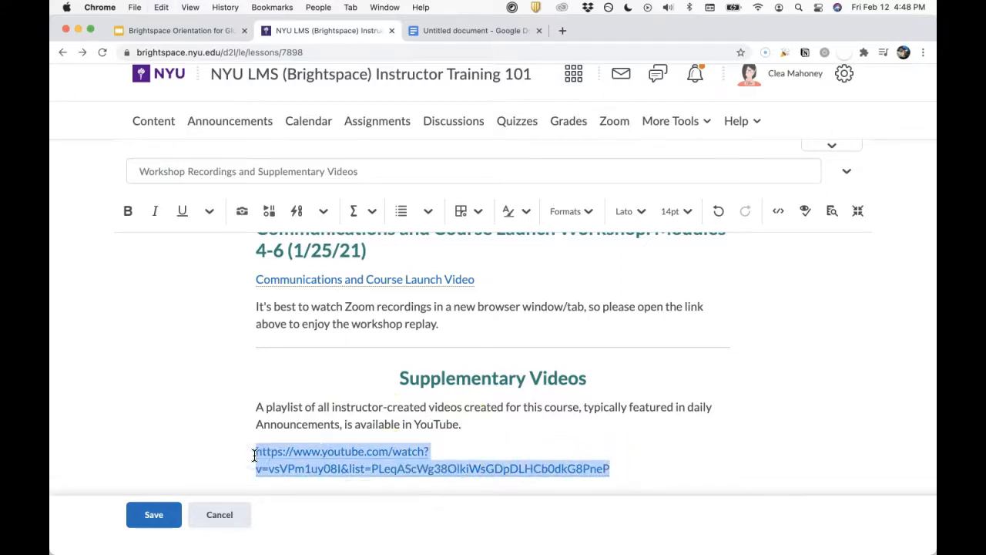
pyautogui.press('BackSpace')
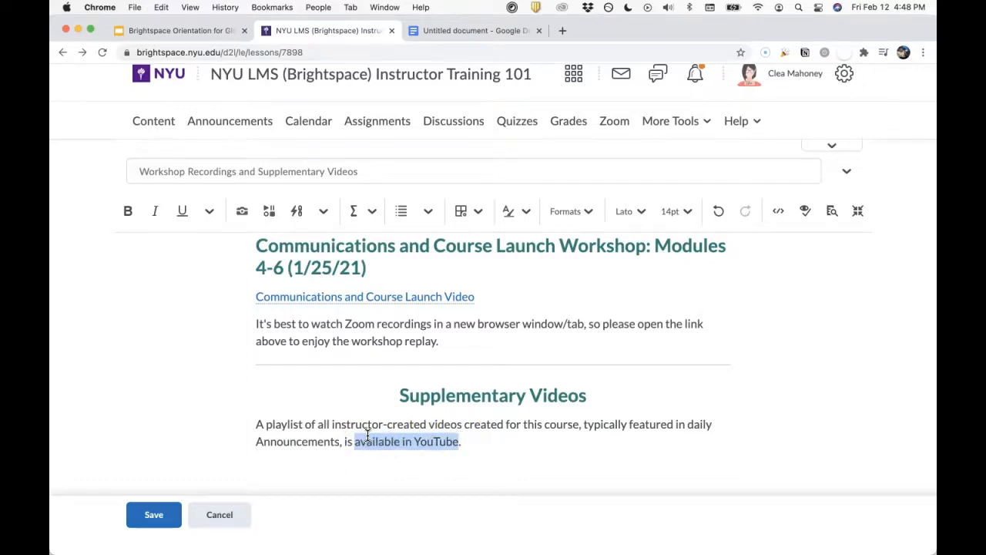
# - Link the words "available in YouTube" to the cut playlist URL, opening in a new window
pyautogui.press('super+k')
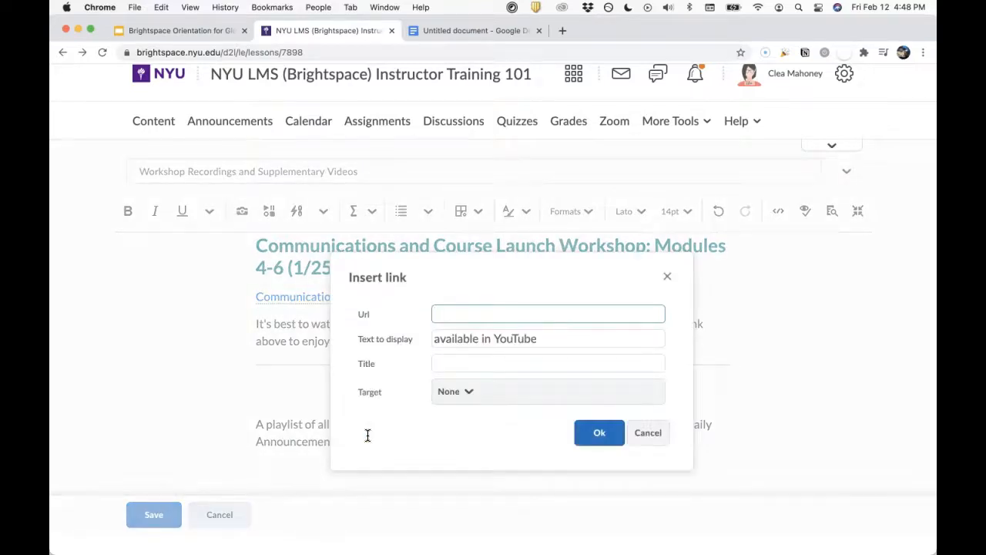
pyautogui.press('super+v')
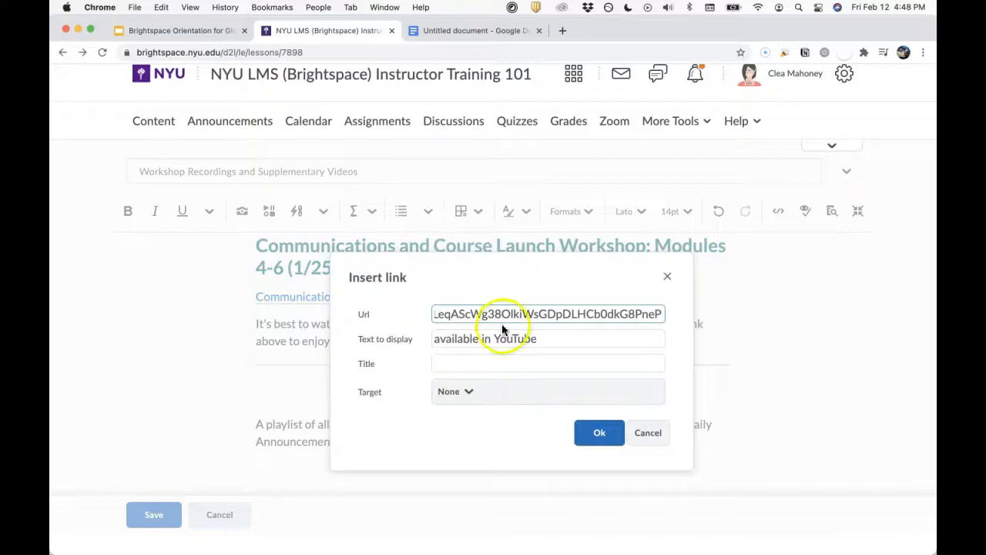
pyautogui.click(454, 393)
pyautogui.click(474, 452)
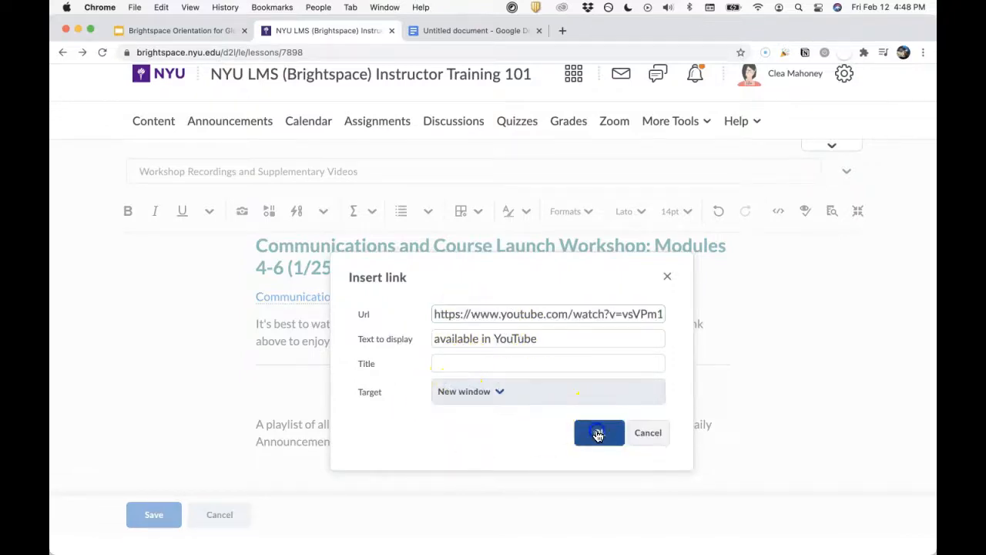
pyautogui.click(597, 432)
pyautogui.click(516, 443)
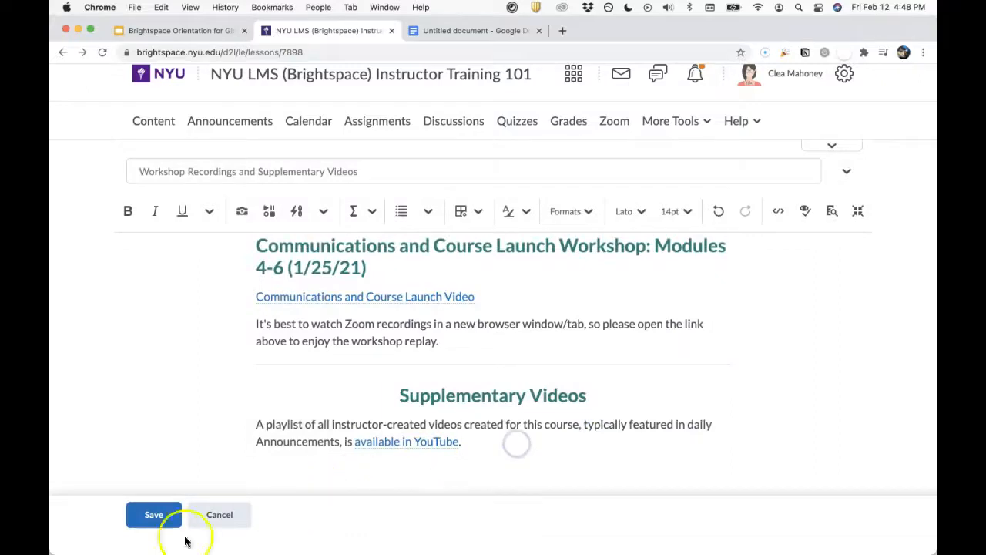
# - Save the page and open Workshop Recordings and Supplementary Videos from the course content list
pyautogui.click(152, 515)
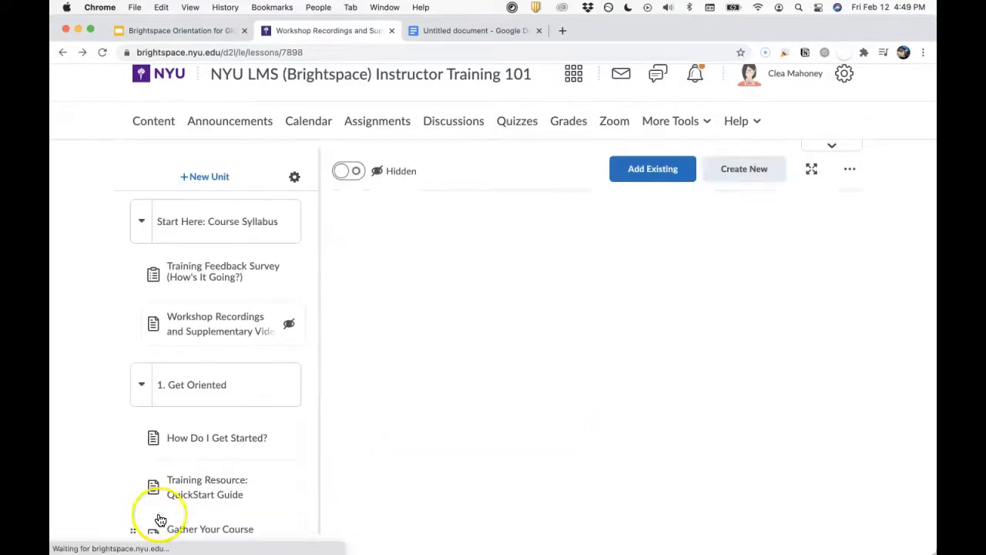
pyautogui.click(159, 520)
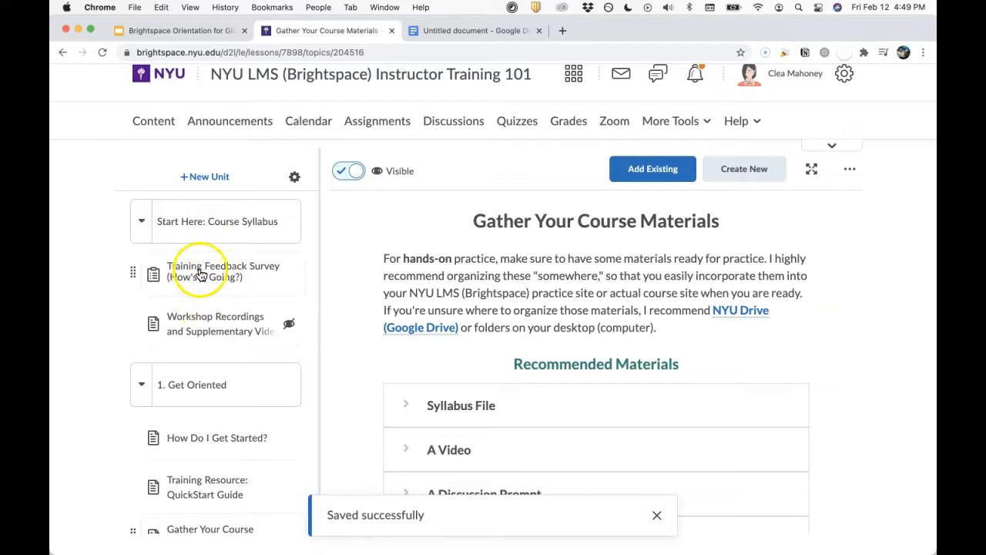
pyautogui.click(204, 327)
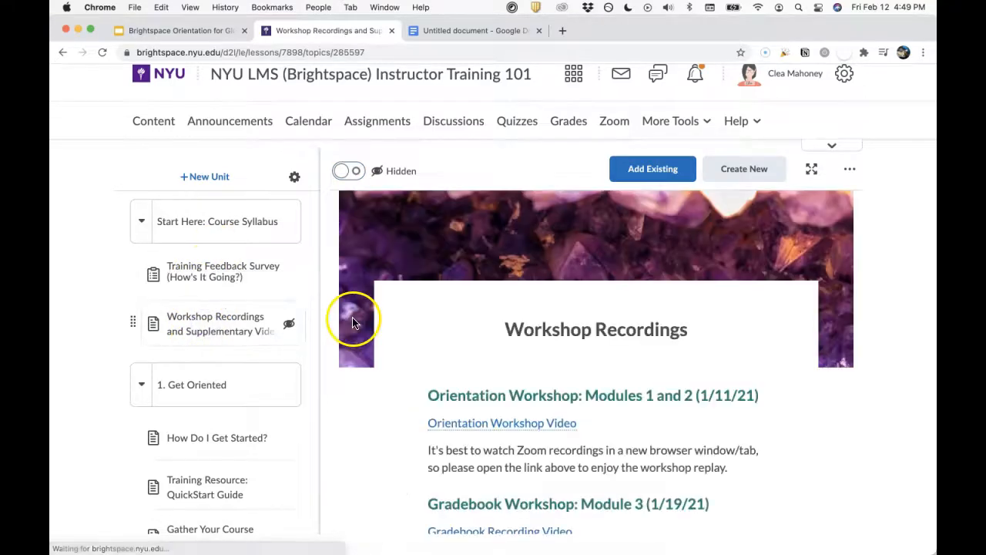
# - Test the Orientation Workshop Video link on the saved page, and close the recording it opens
pyautogui.scroll(-3, 417, 365)
pyautogui.click(461, 286)
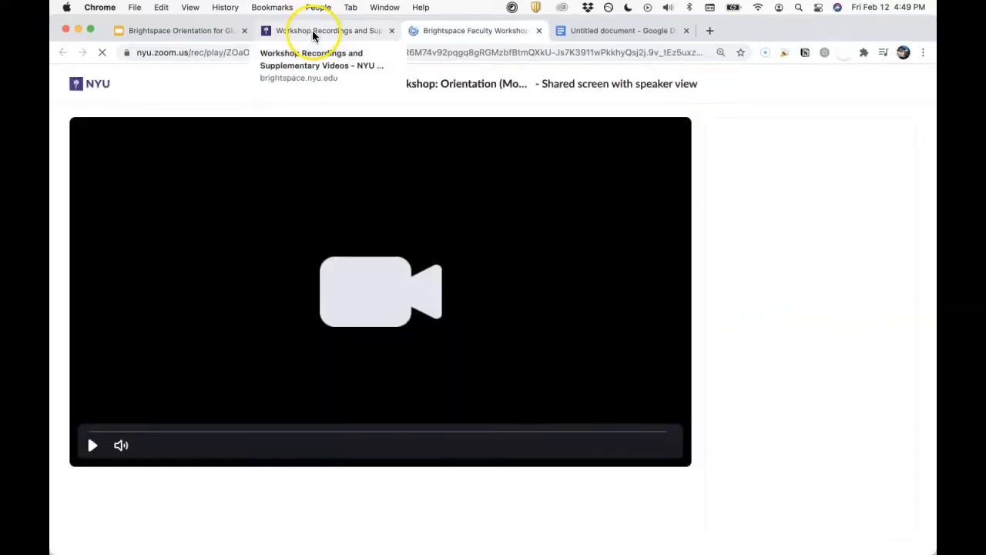
pyautogui.click(539, 30)
# - Review the rest of the saved page and change its status from hidden to visible
pyautogui.scroll(-3, 481, 356)
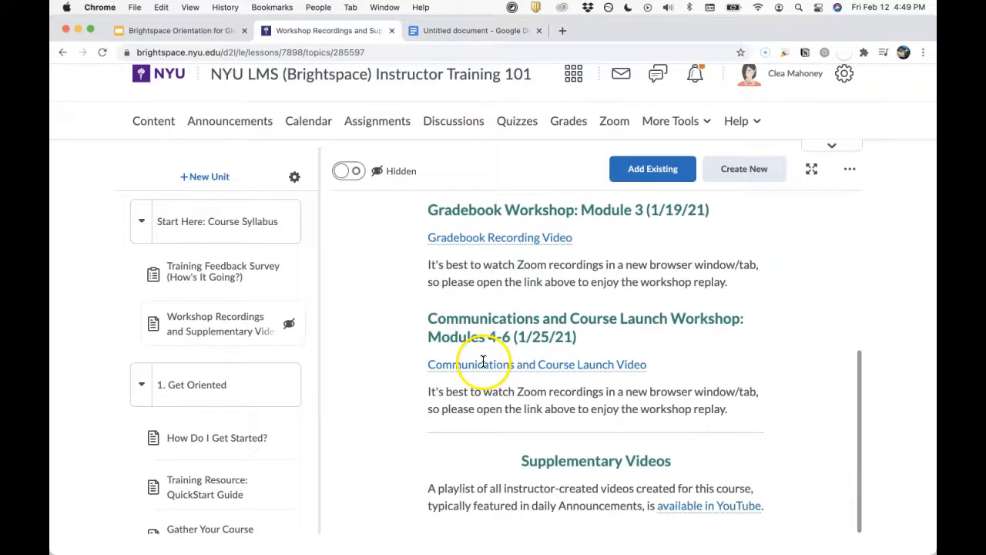
pyautogui.scroll(5, 620, 412)
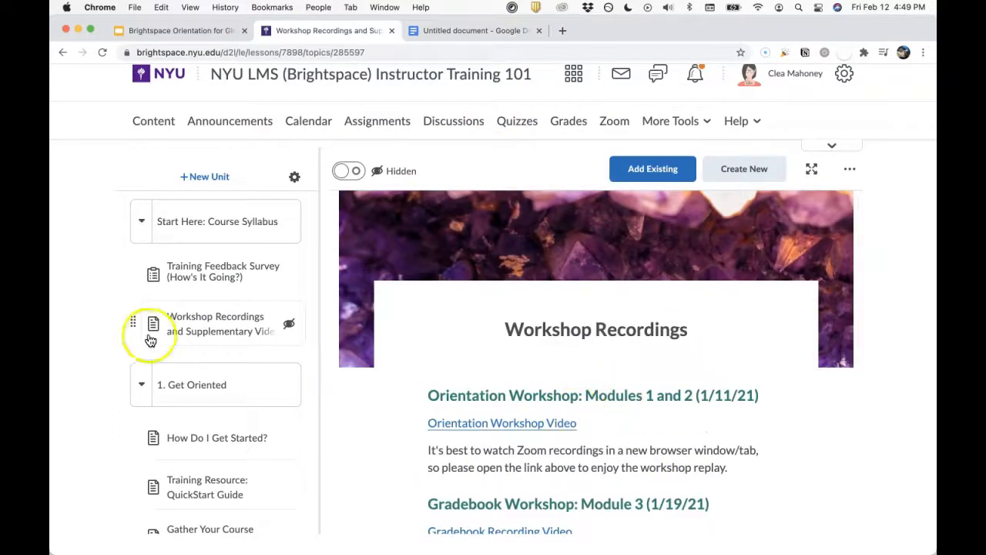
pyautogui.click(343, 172)
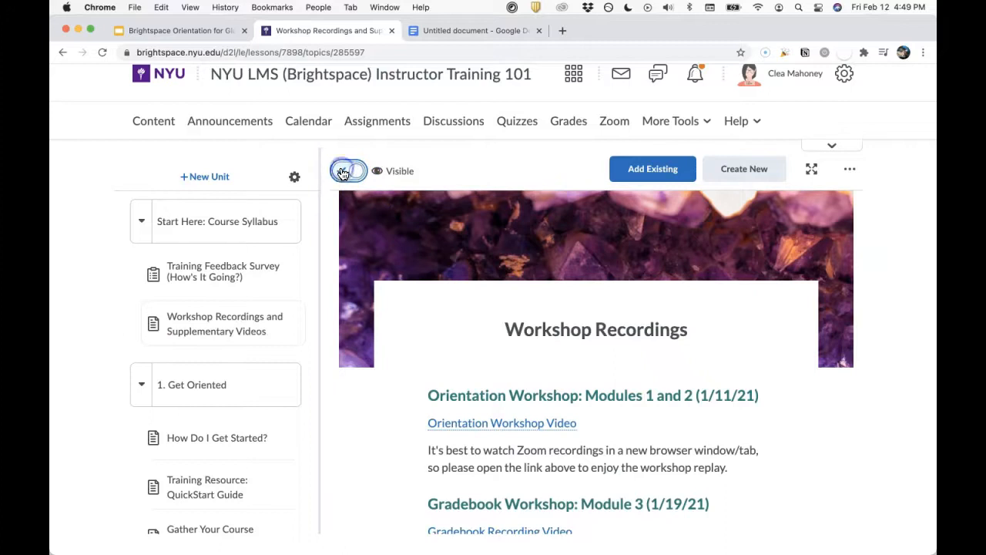